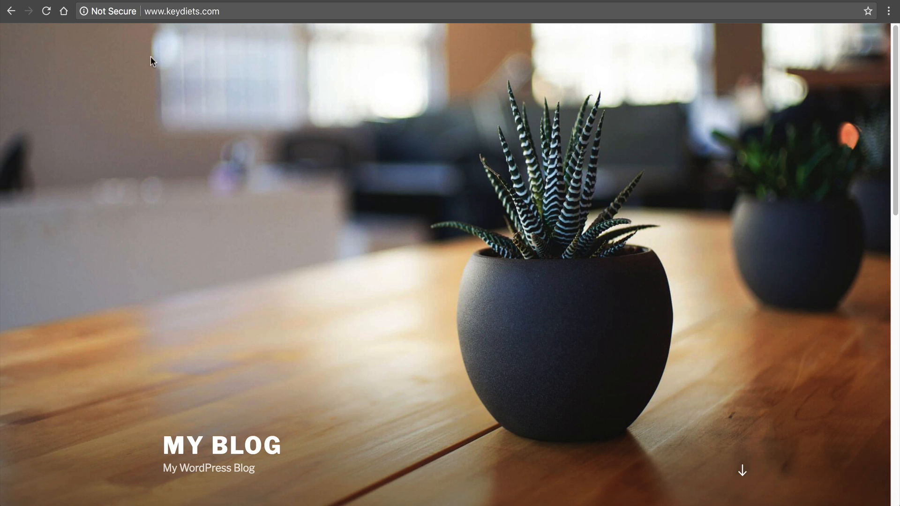
- Reload the keydiets.com blog home page from the address bar
click(175, 17)
click(156, 11)
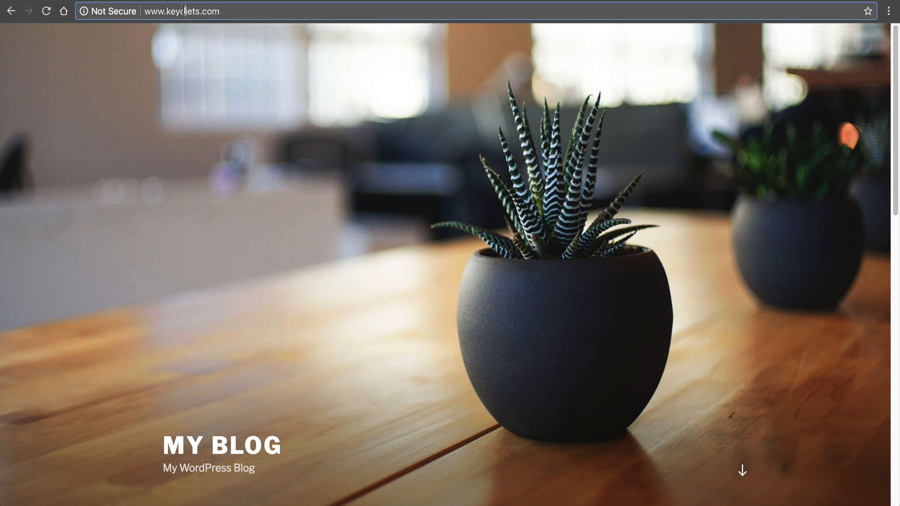
key(Return)
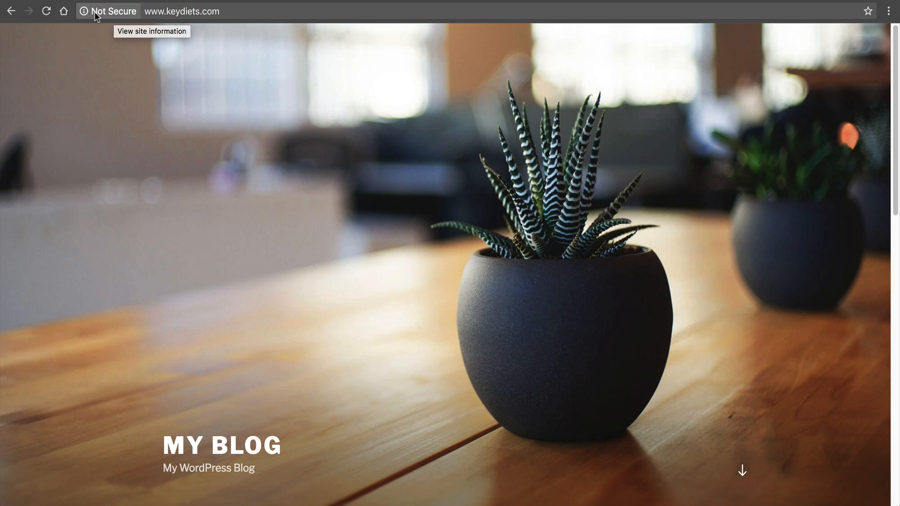
scroll(285, 215, down, 10)
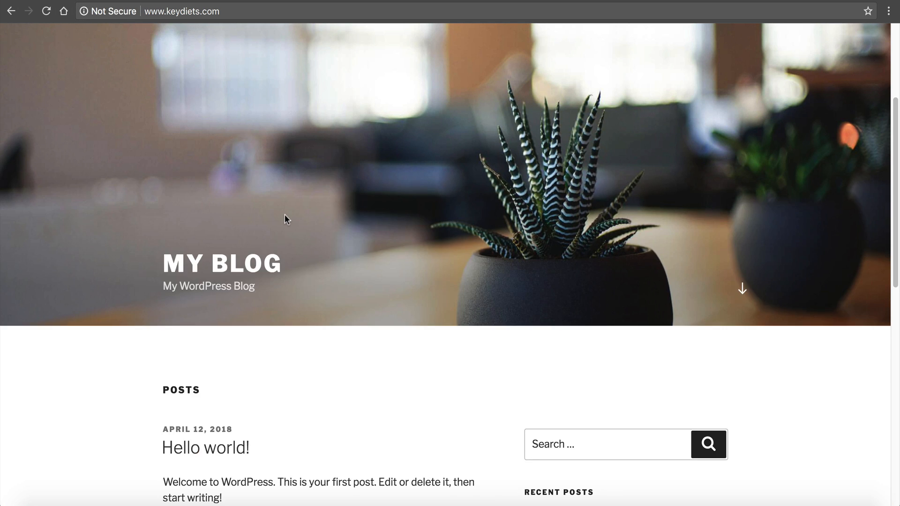
click(206, 194)
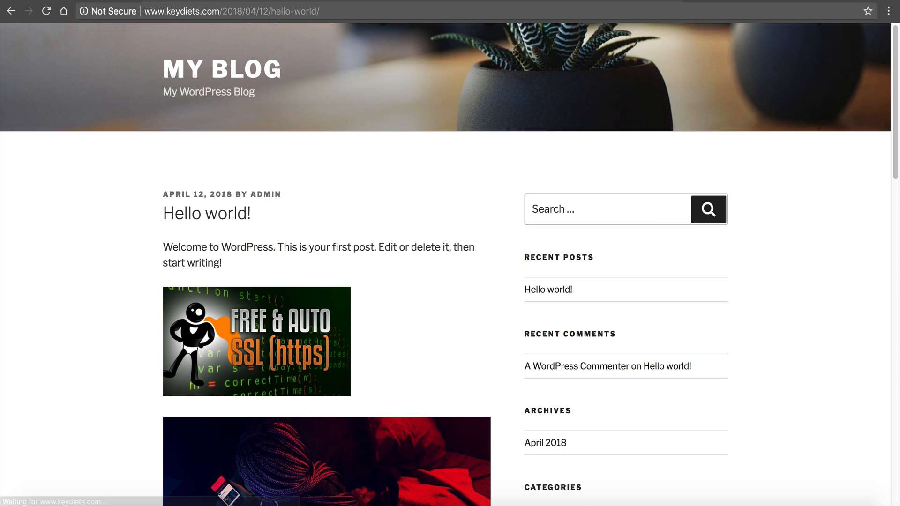
click(145, 9)
click(145, 10)
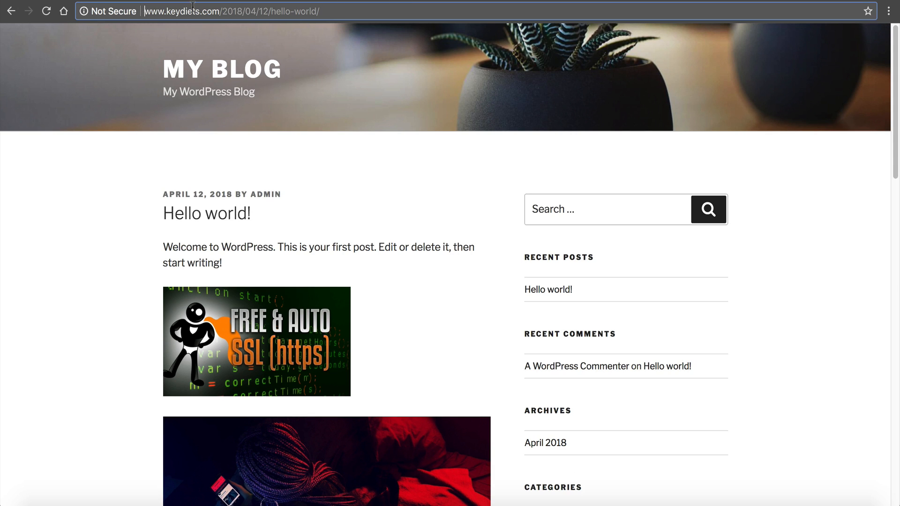
text(https://)
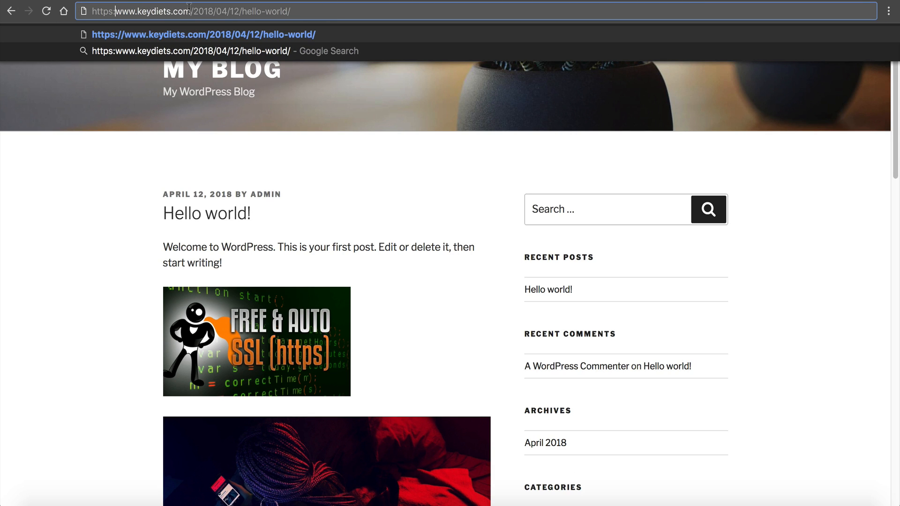
key(Return)
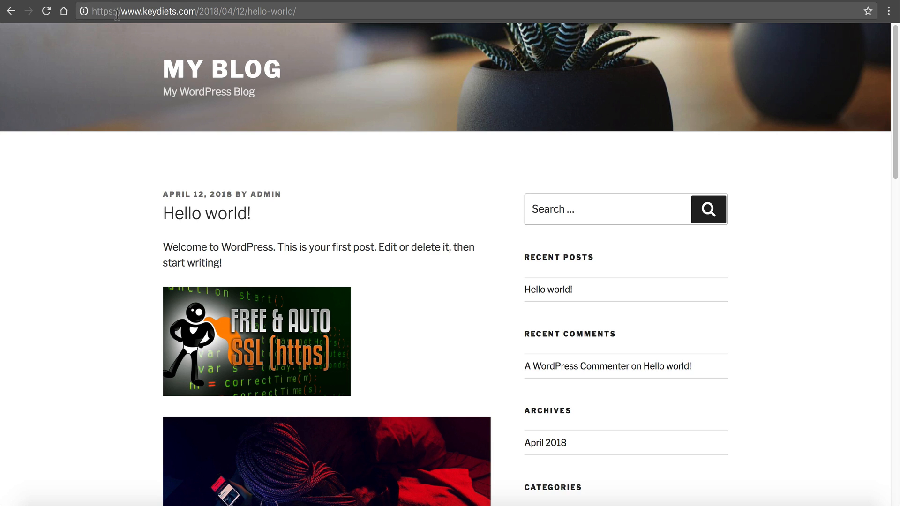
click(107, 11)
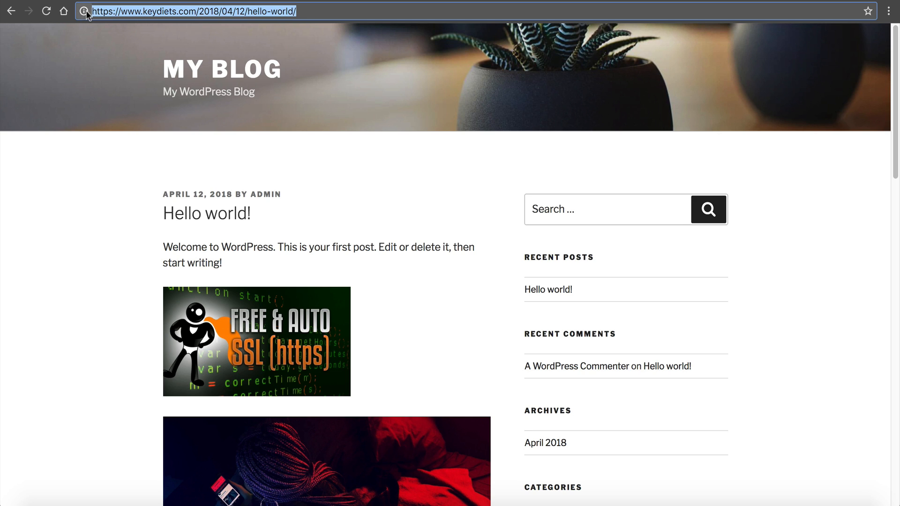
click(108, 12)
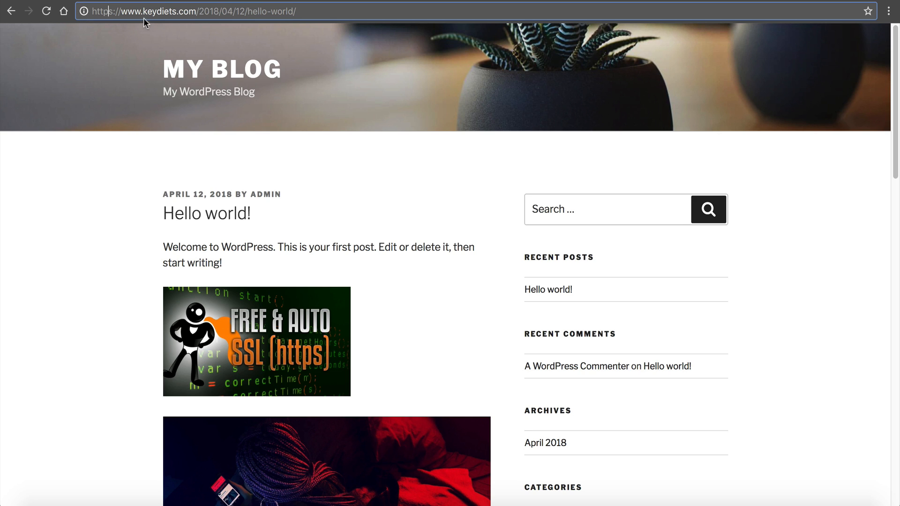
drag(121, 11, 70, 6)
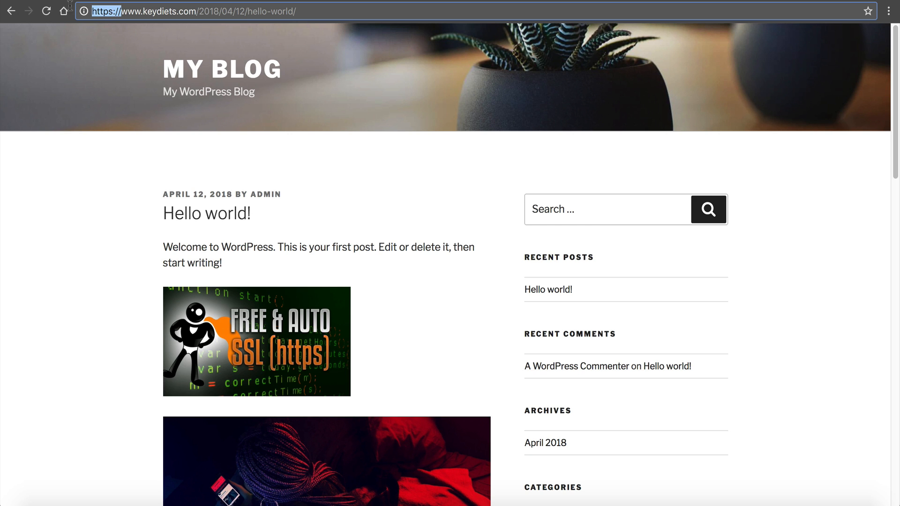
key(BackSpace)
drag(166, 11, 266, 13)
key(BackSpace)
key(Return)
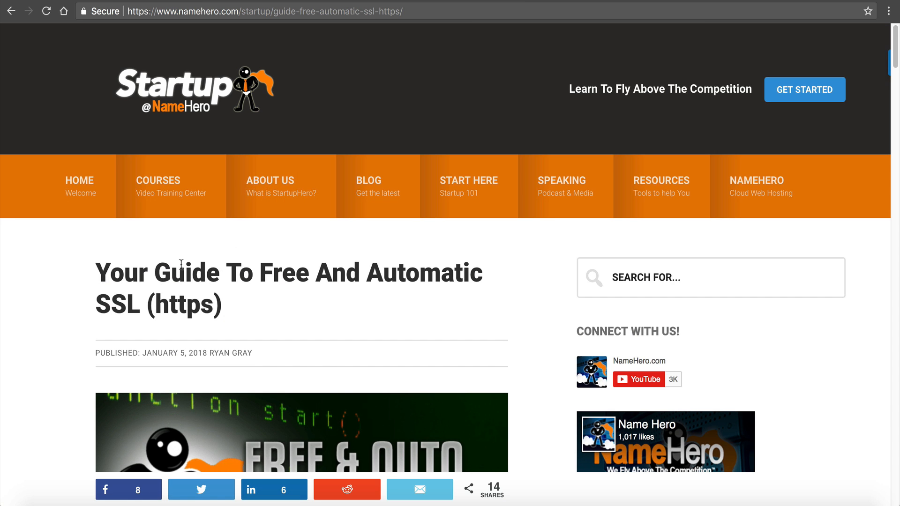
- Read the guide's SSL requirements, including DNS Must Resolve and .htaccess File Must Be Writeable
scroll(402, 277, down, 10)
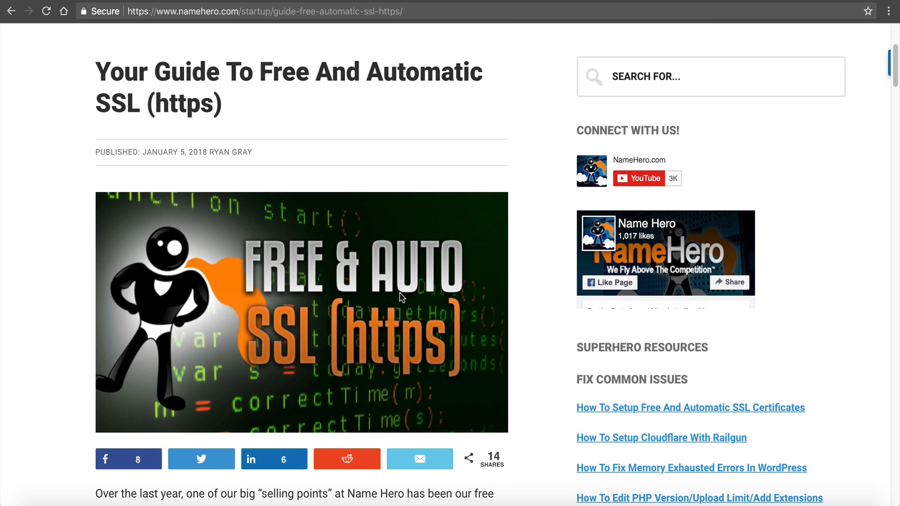
scroll(402, 350, down, 1)
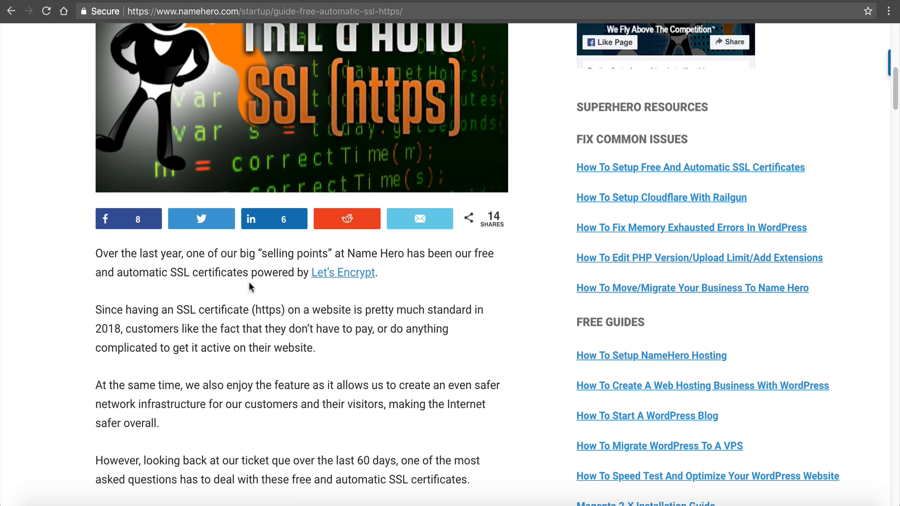
scroll(249, 282, down, 12)
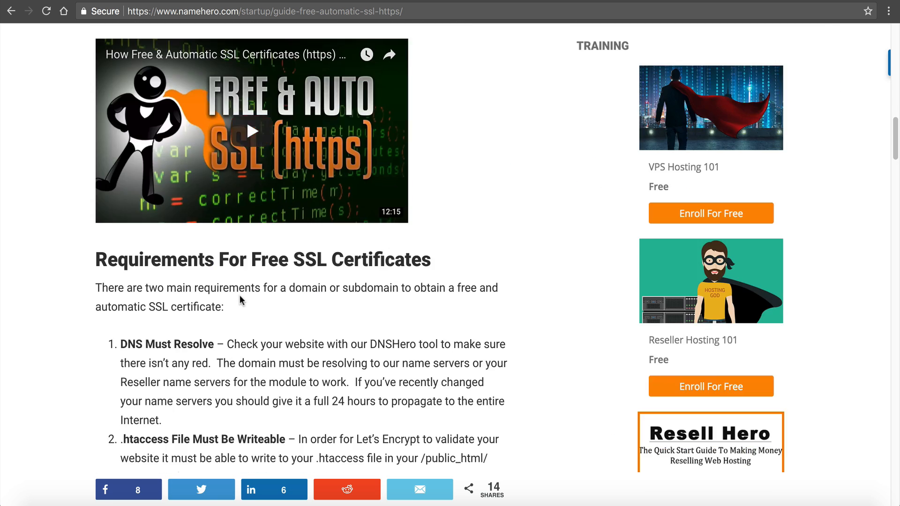
scroll(240, 300, down, 1)
drag(121, 319, 217, 319)
click(165, 388)
drag(121, 413, 231, 415)
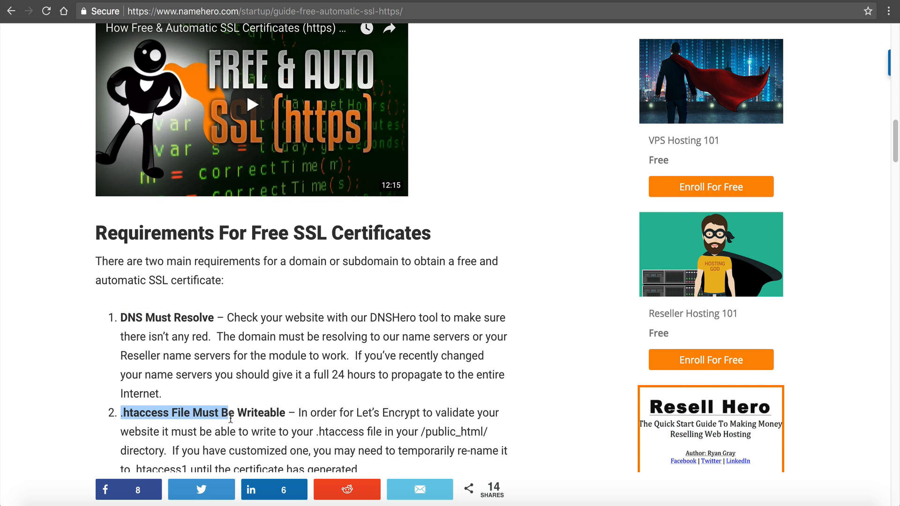
scroll(234, 417, down, 10)
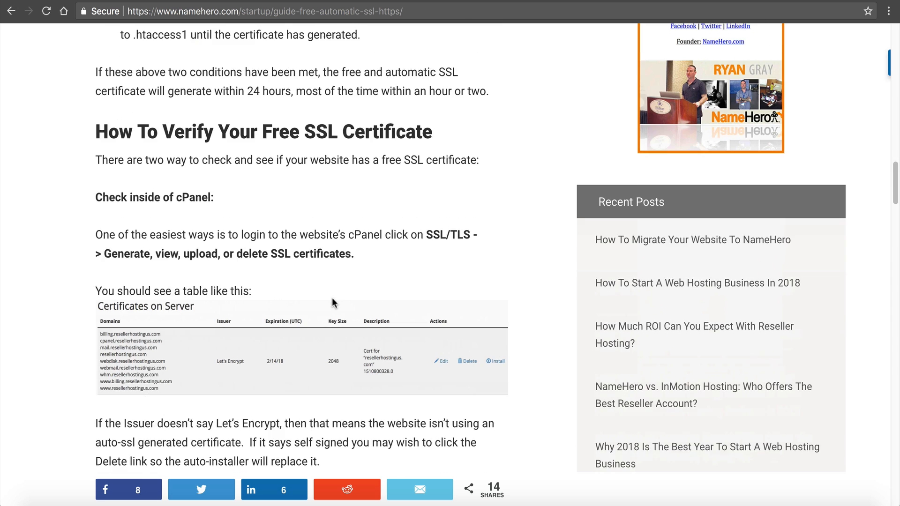
- Go over the How To Verify Your Free SSL Certificate section
scroll(331, 298, up, 9)
scroll(331, 295, down, 9)
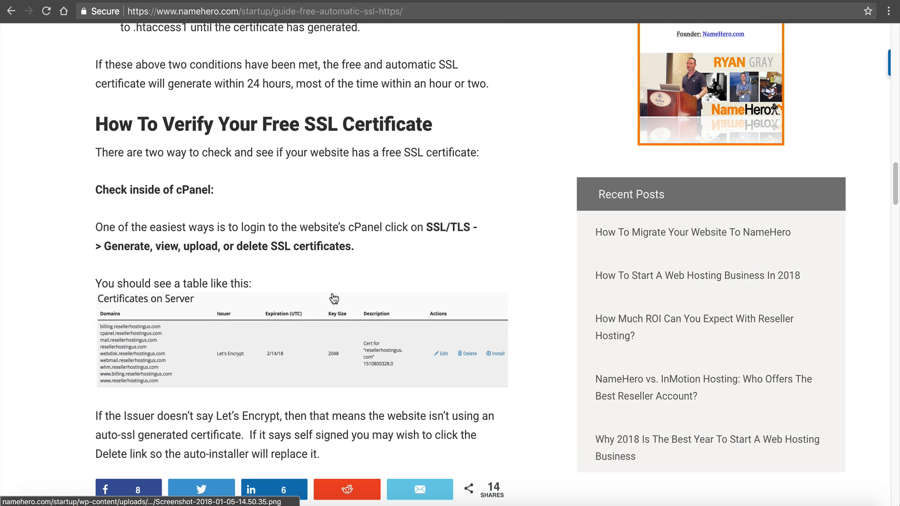
drag(82, 100, 329, 112)
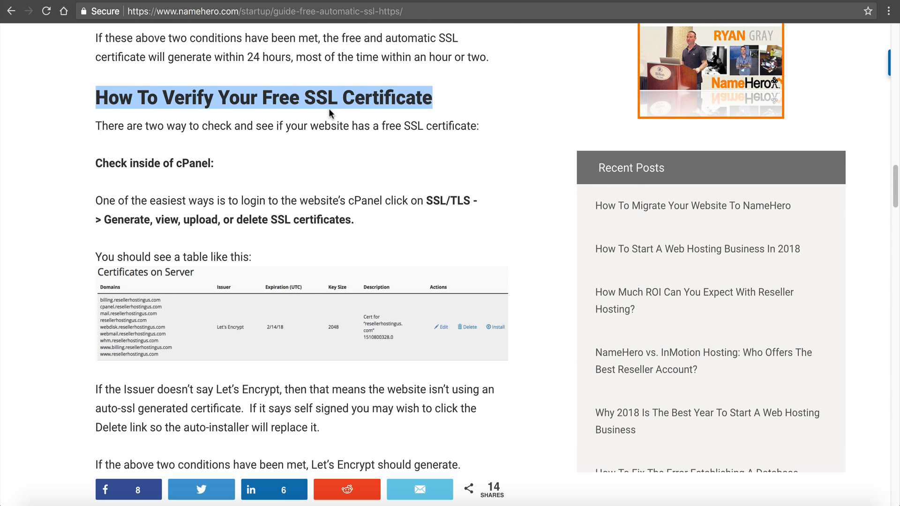
click(363, 116)
scroll(325, 147, down, 1)
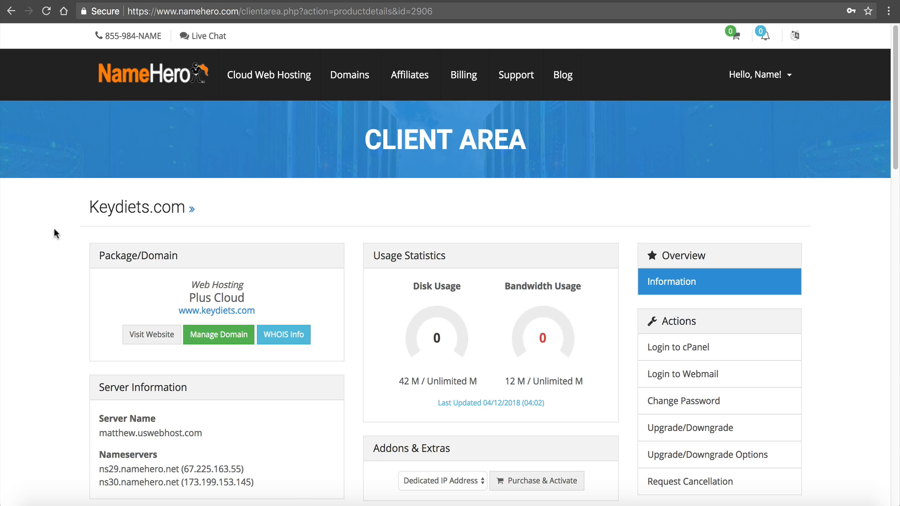
- Log in to cPanel and open SSL/TLS Status by searching 'ssl'
drag(259, 313, 172, 310)
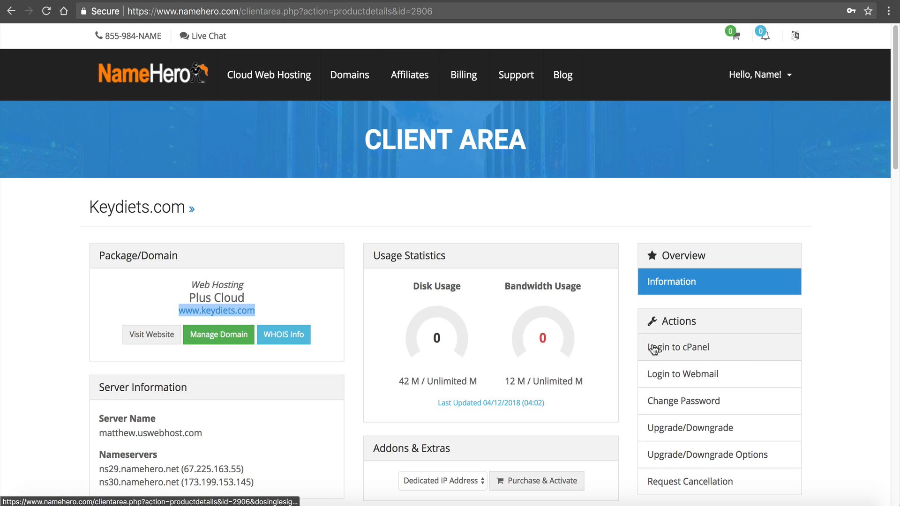
click(650, 347)
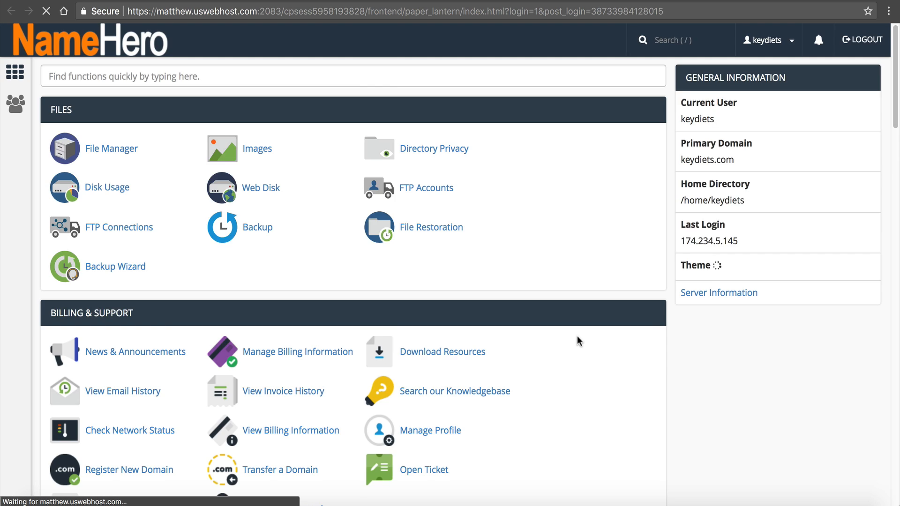
click(127, 72)
text(s)
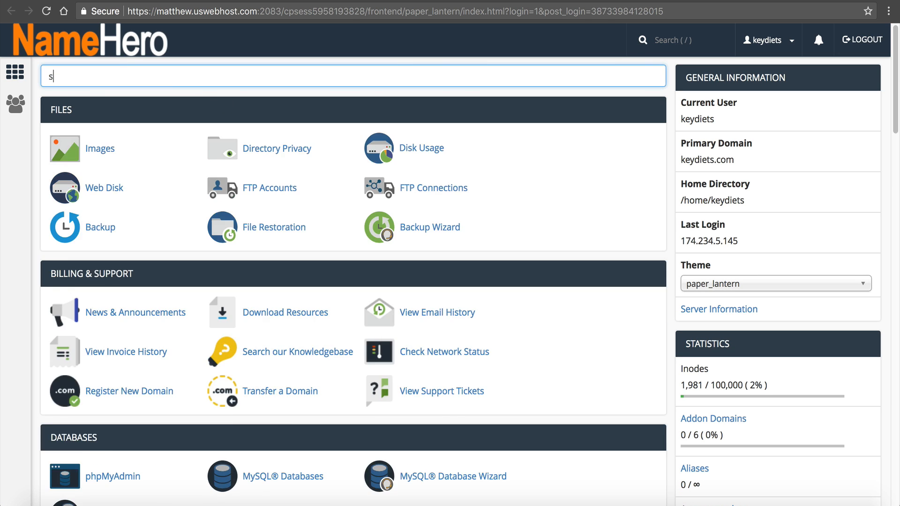
text(sl)
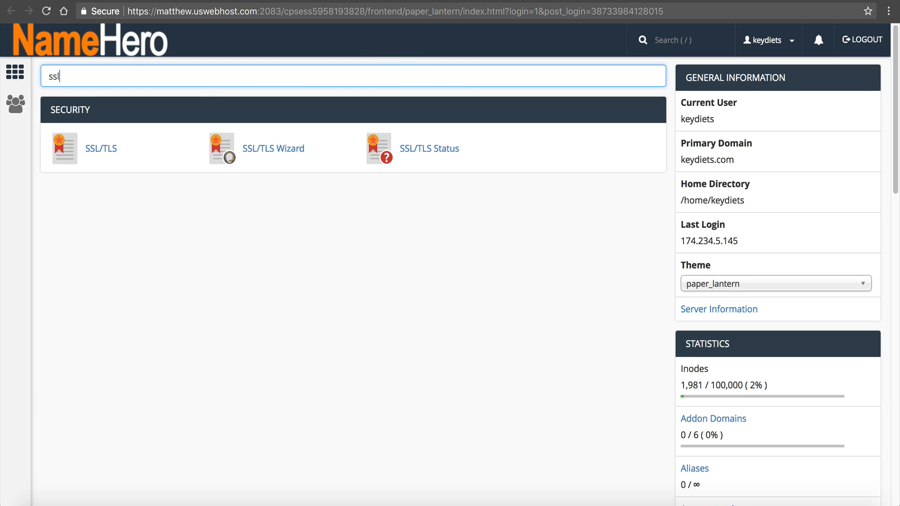
click(425, 154)
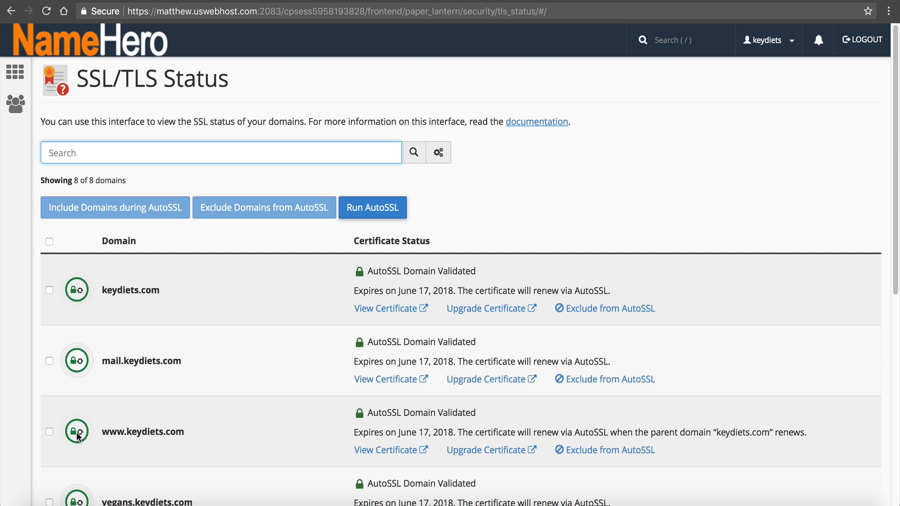
mouse_move(77, 435)
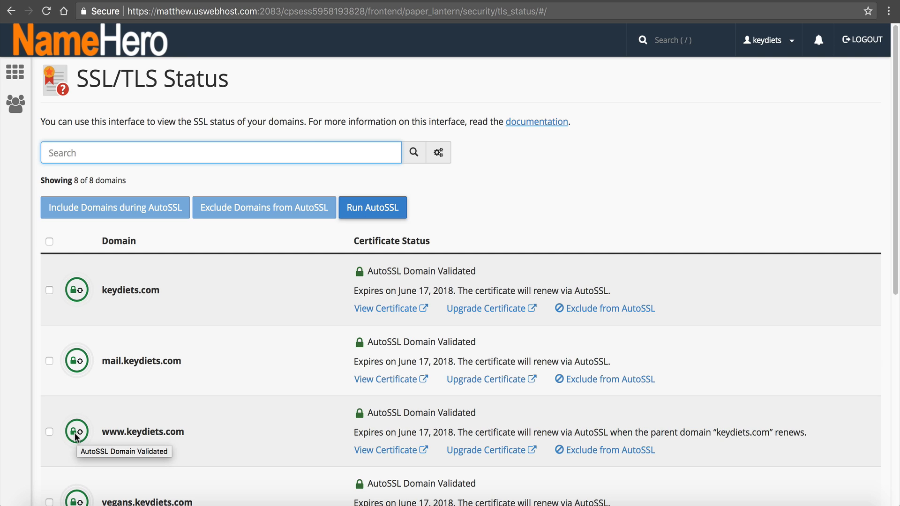
click(50, 430)
click(50, 291)
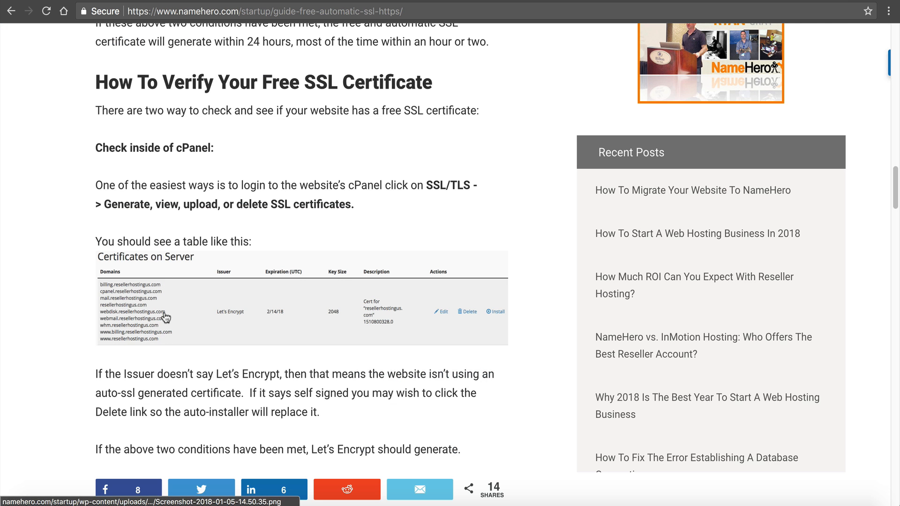
- Review the SSL requirement list items and the article title in the NameHero guide
scroll(165, 294, up, 7)
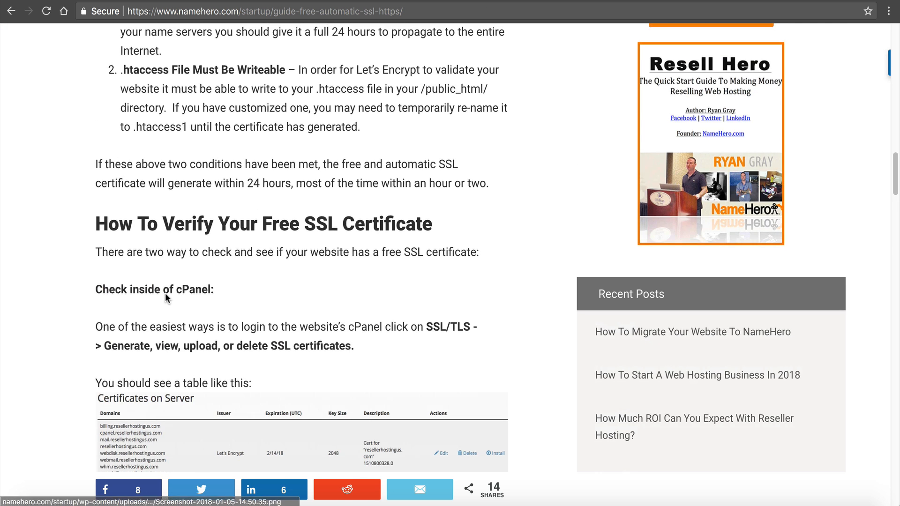
drag(361, 305, 128, 150)
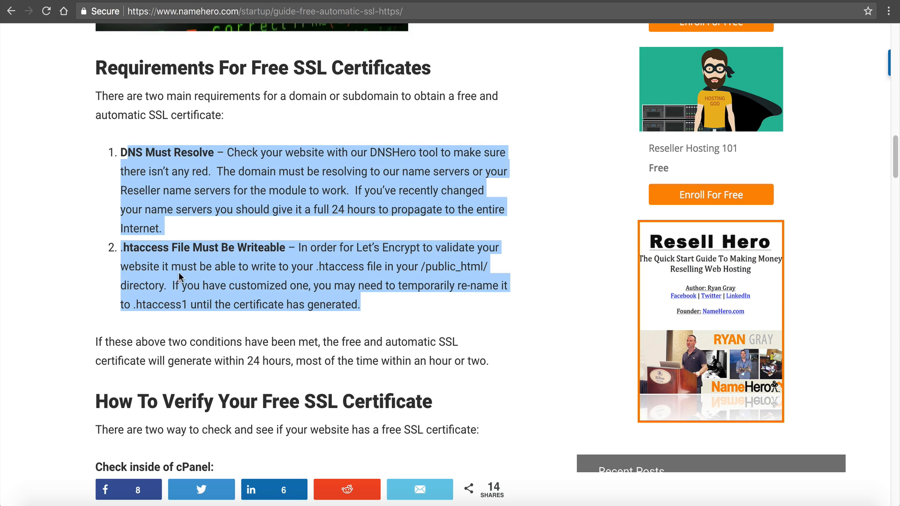
scroll(188, 296, up, 3)
scroll(189, 298, up, 15)
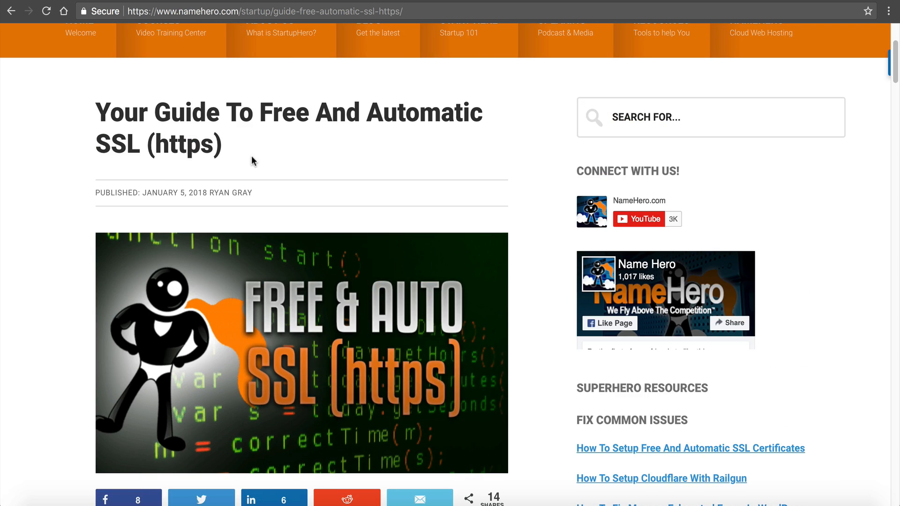
drag(252, 140, 100, 100)
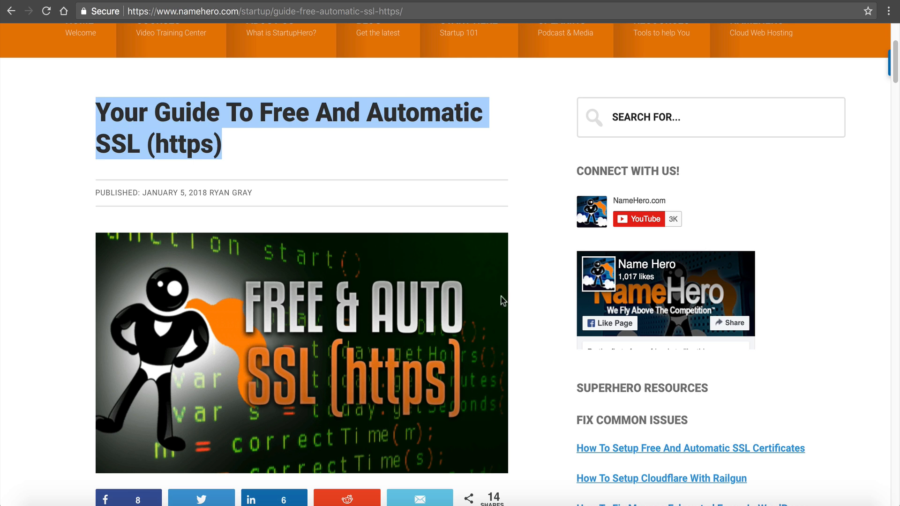
click(626, 412)
- Open and skim the How To Setup Free And Automatic SSL Certificates article
click(657, 450)
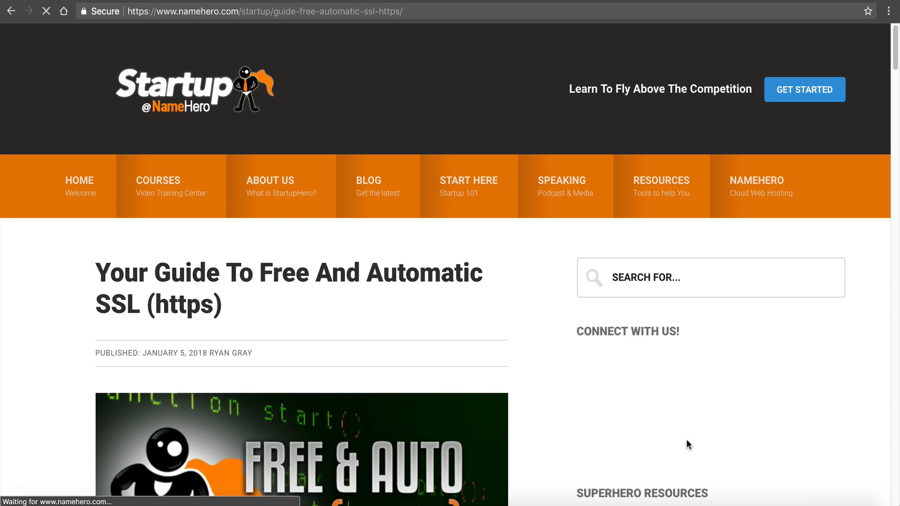
scroll(553, 341, down, 20)
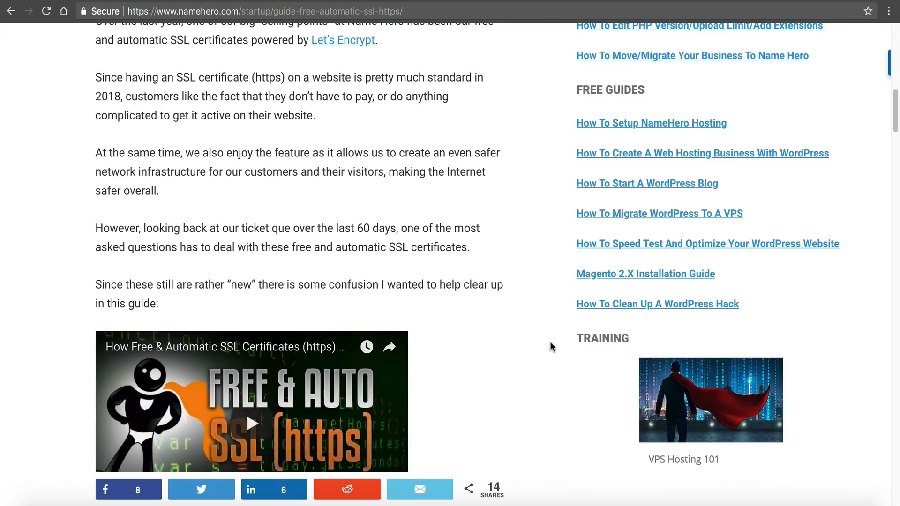
scroll(551, 346, down, 20)
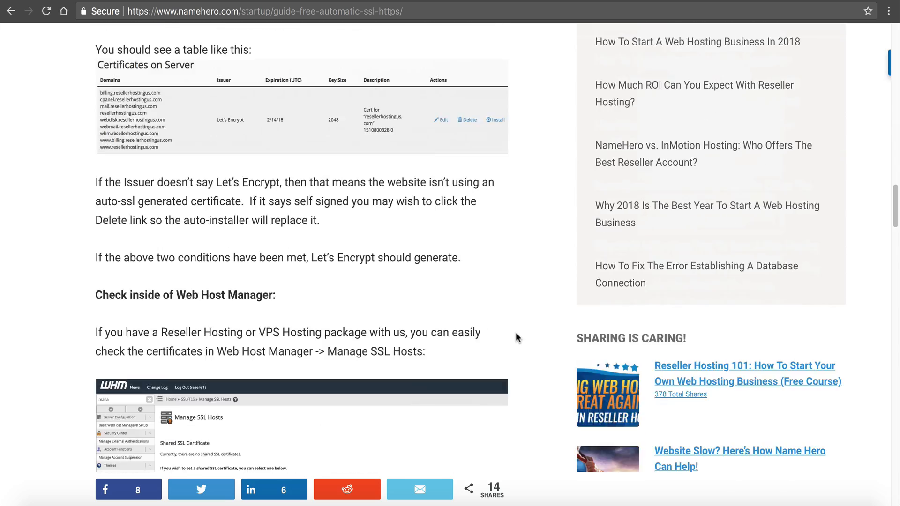
scroll(492, 325, up, 20)
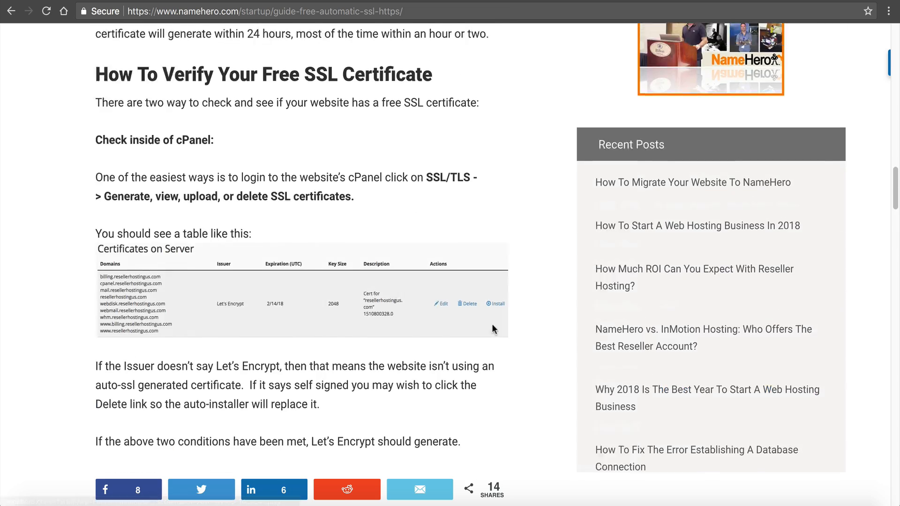
scroll(493, 323, up, 15)
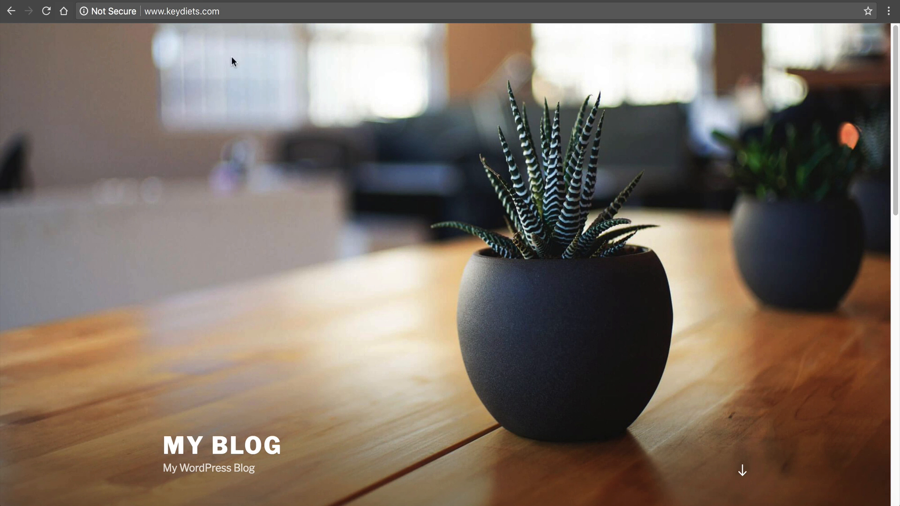
click(246, 16)
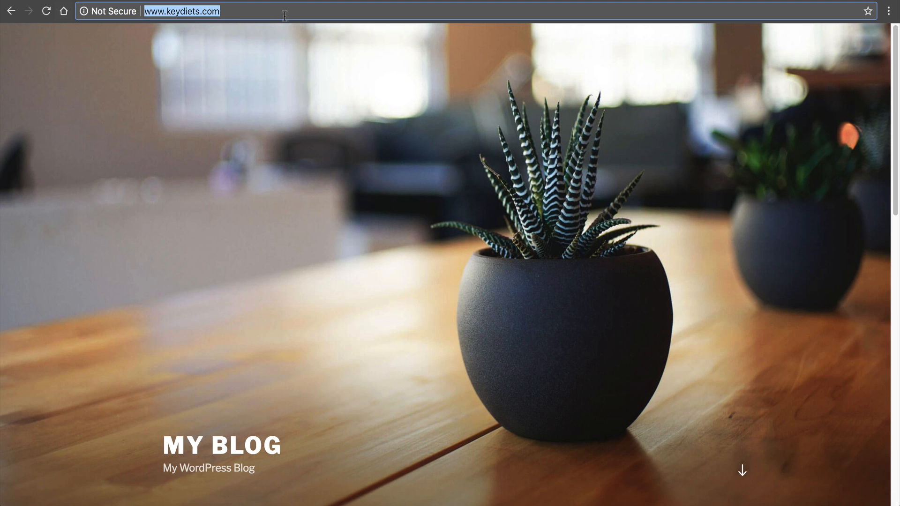
click(285, 16)
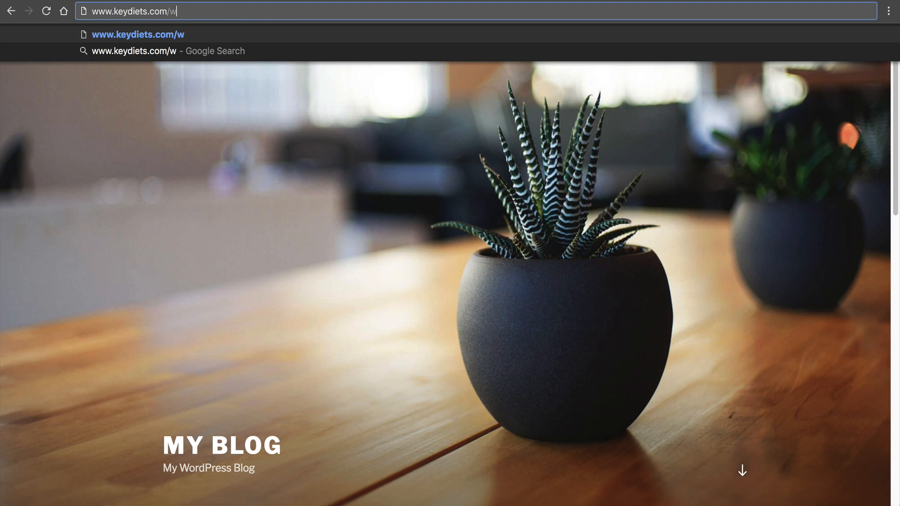
key(Return)
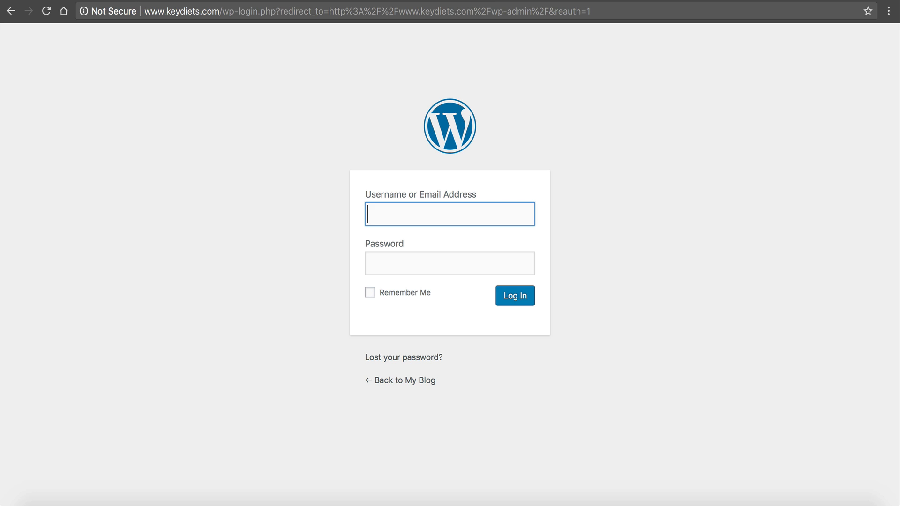
key(Tab)
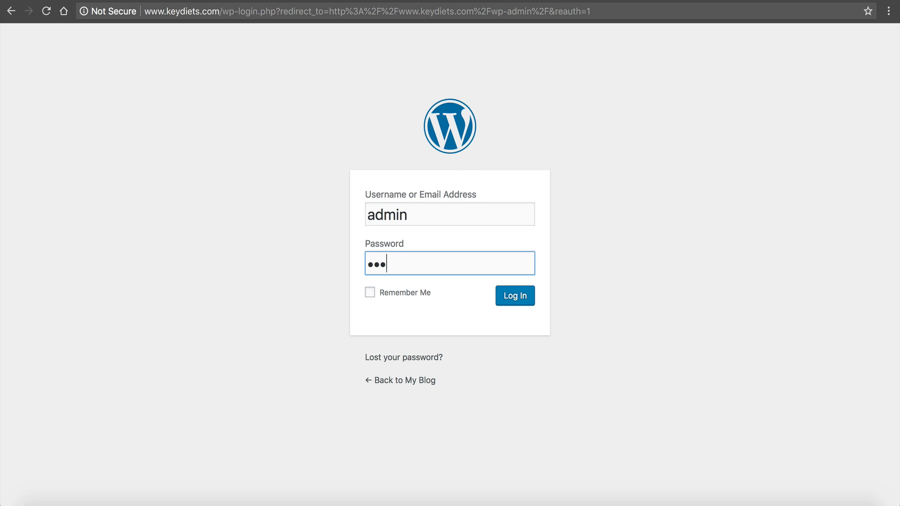
key(Return)
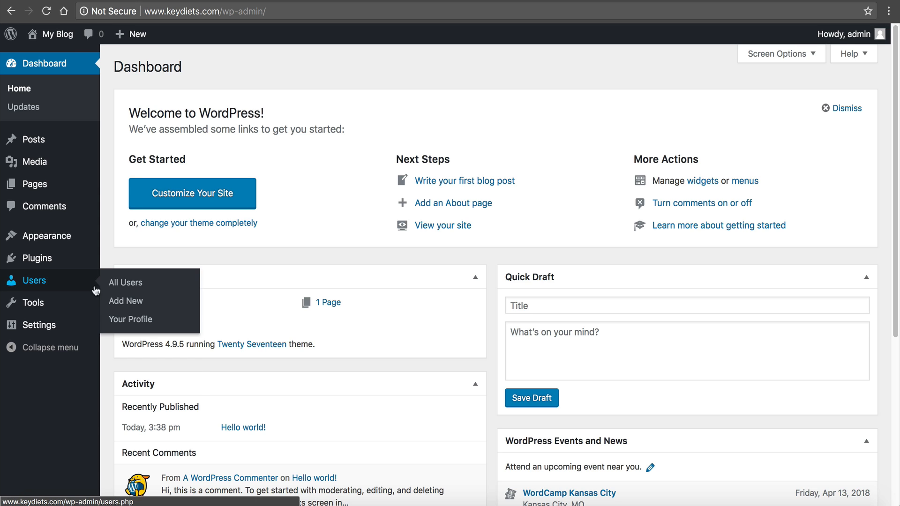
- Search Plugins > Add New for 'really simple ssl', then install and activate Really Simple SSL
mouse_move(77, 325)
mouse_move(2, 262)
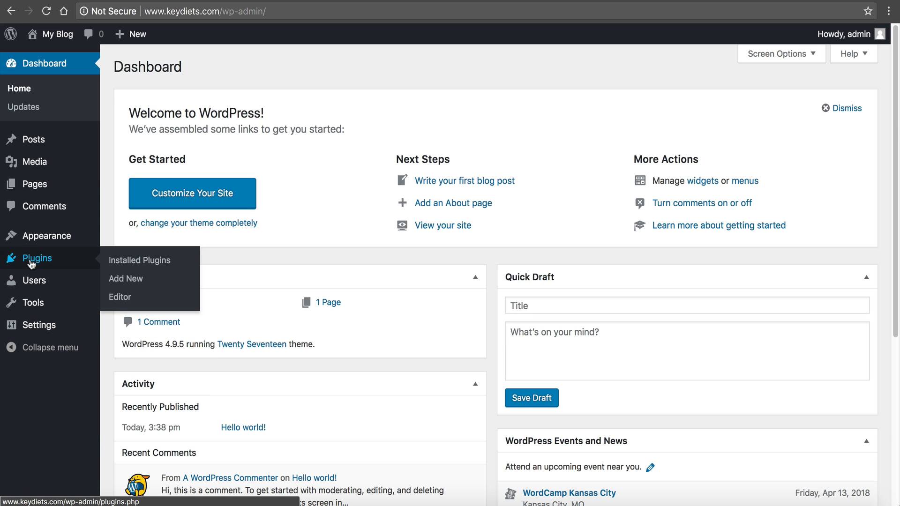
click(129, 280)
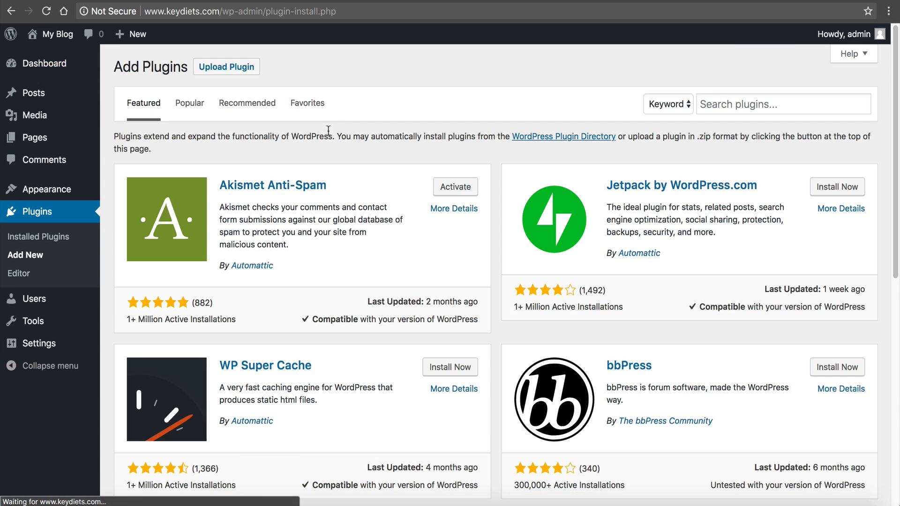
click(722, 106)
text(reallu s)
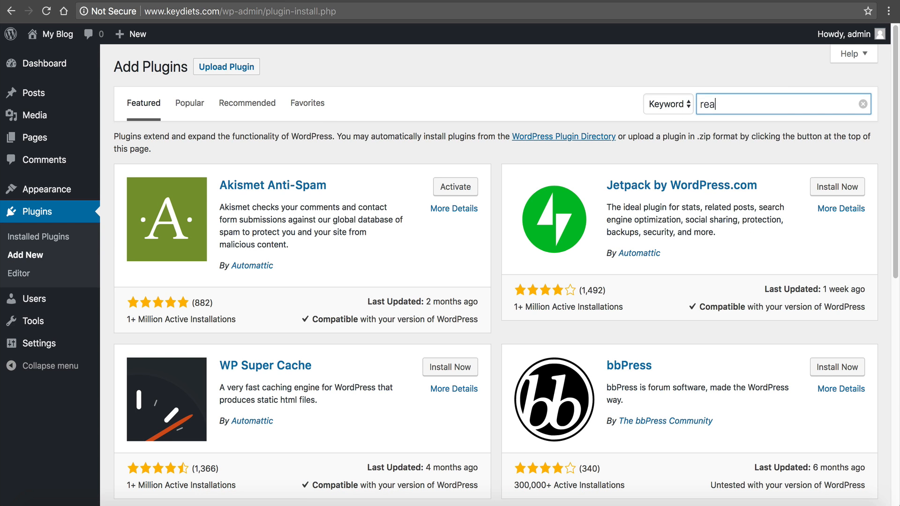
key(BackSpace)
key(BackSpace)
key(BackSpace)
text(y simple ssl)
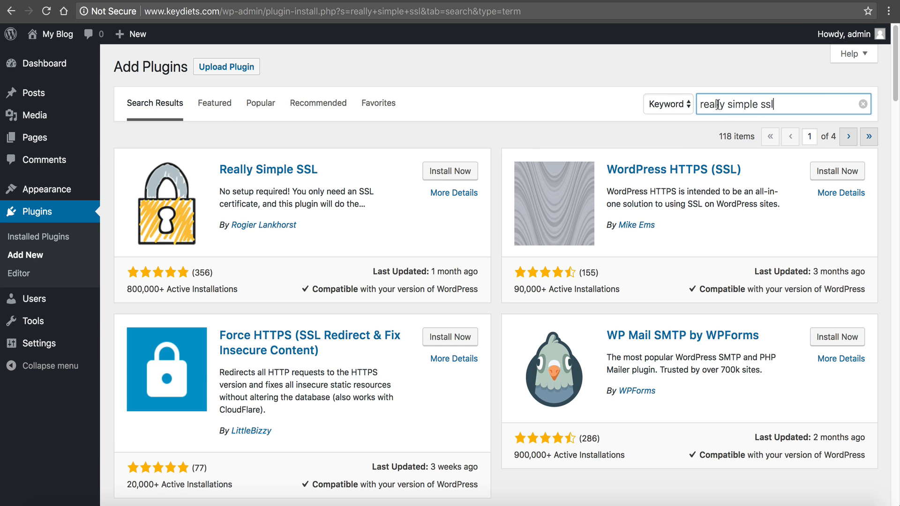
click(436, 172)
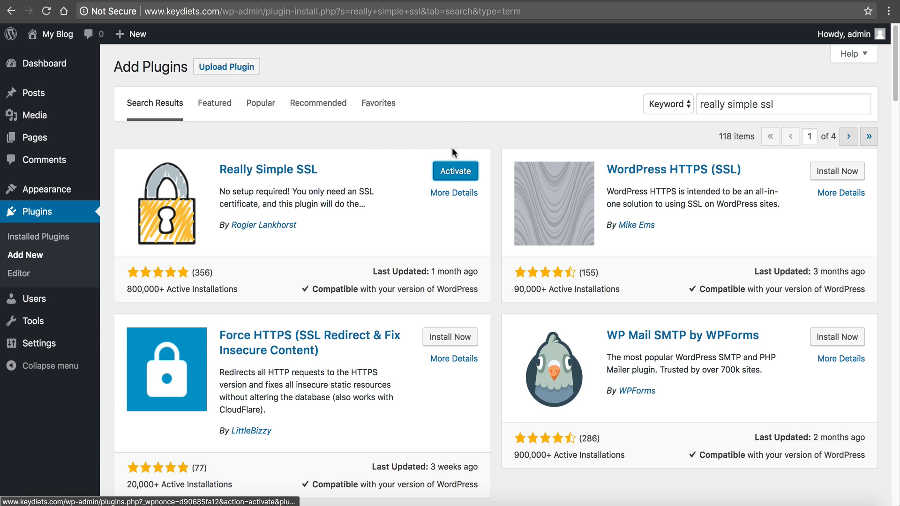
click(462, 172)
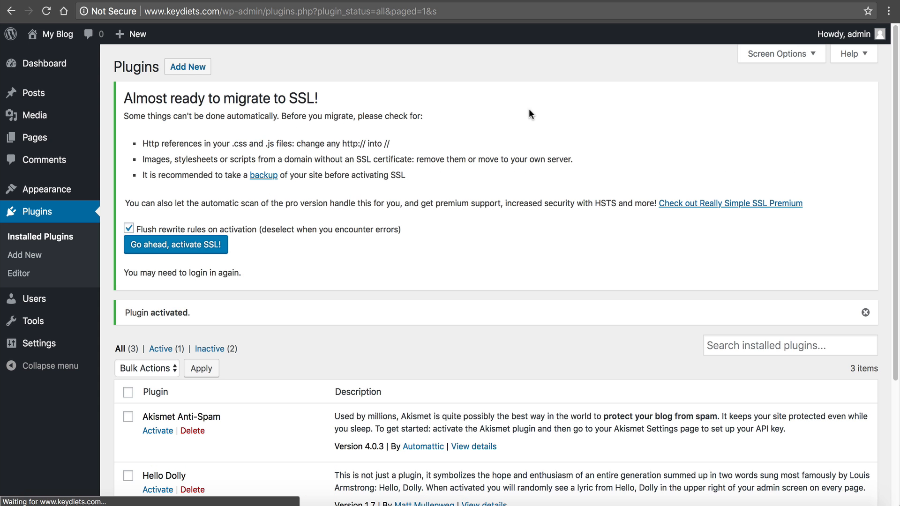
- Activate SSL site-wide with 'Go ahead, activate SSL!' and reload the blog home page
click(171, 247)
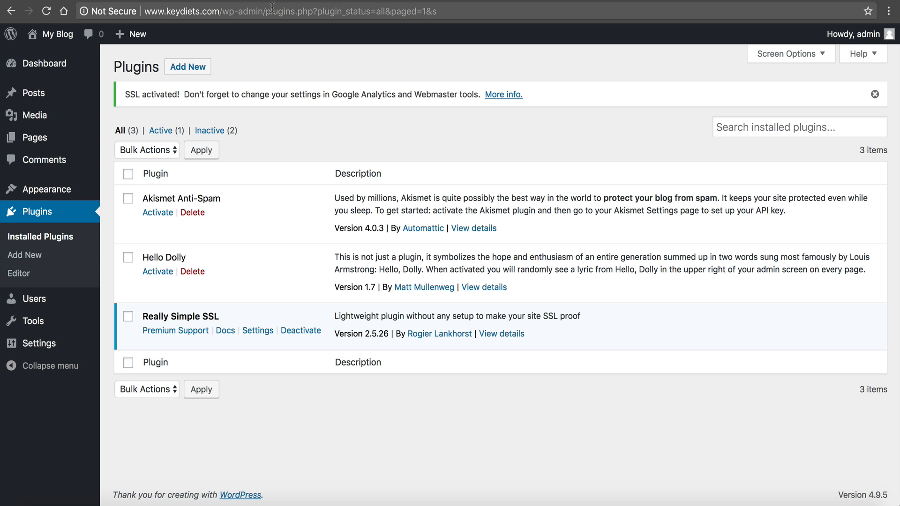
click(221, 11)
key(shift+End)
key(BackSpace)
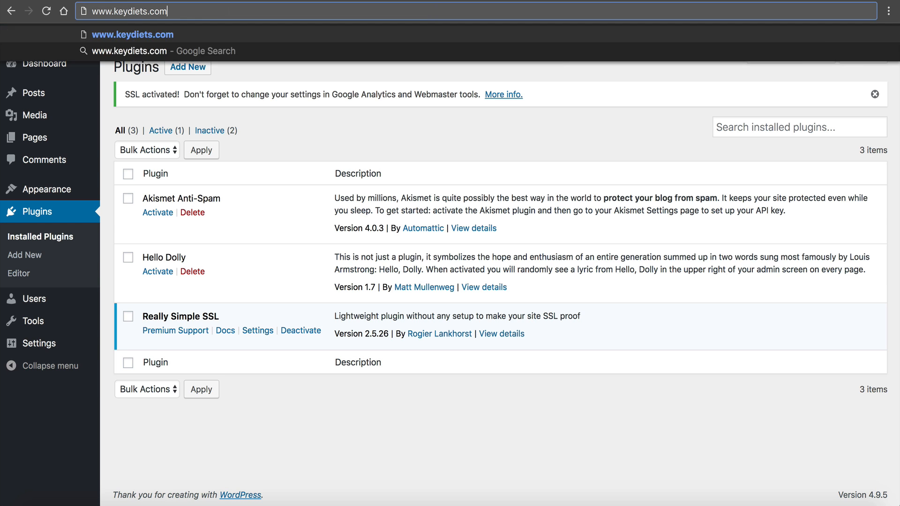
key(Return)
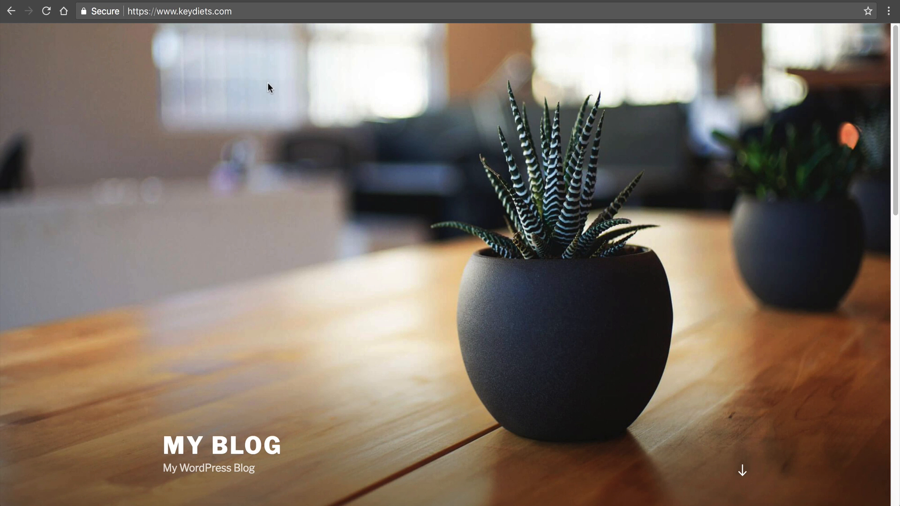
- Open the Hello world! post and check it loads securely over https with its images
scroll(275, 139, down, 10)
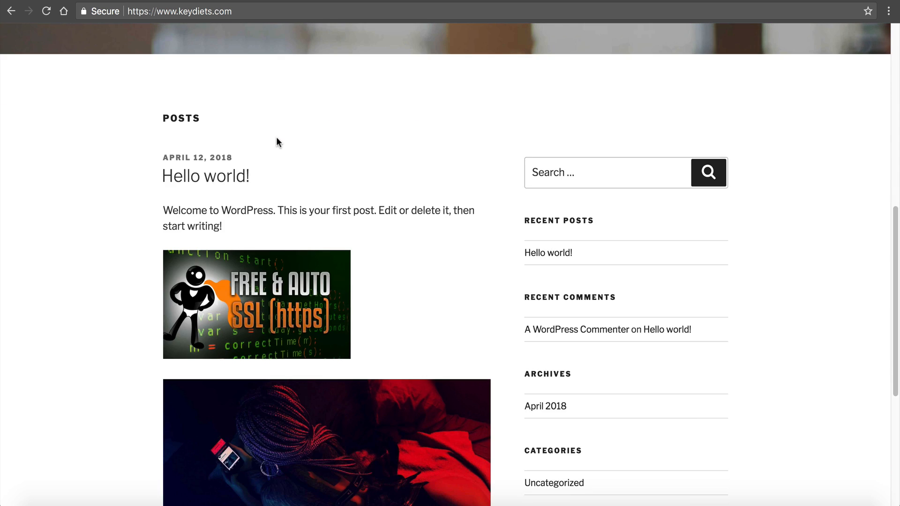
click(225, 176)
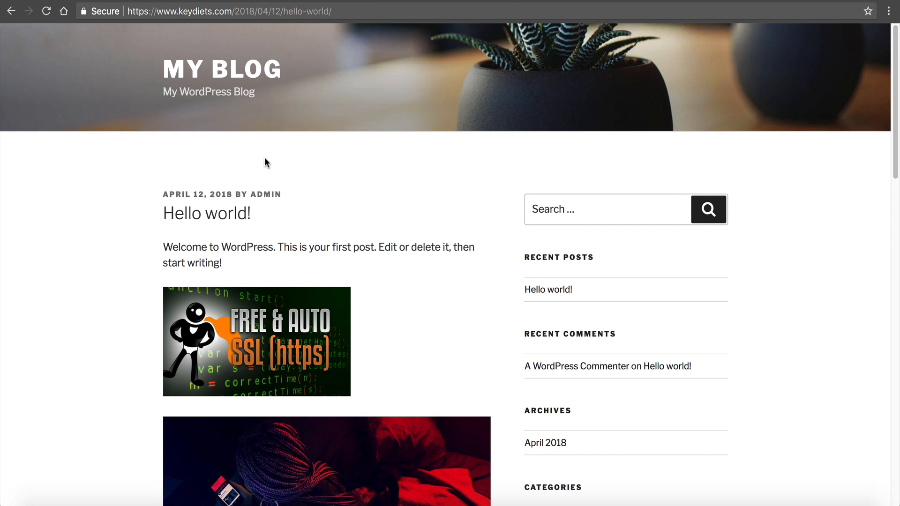
scroll(268, 167, down, 3)
scroll(267, 172, down, 15)
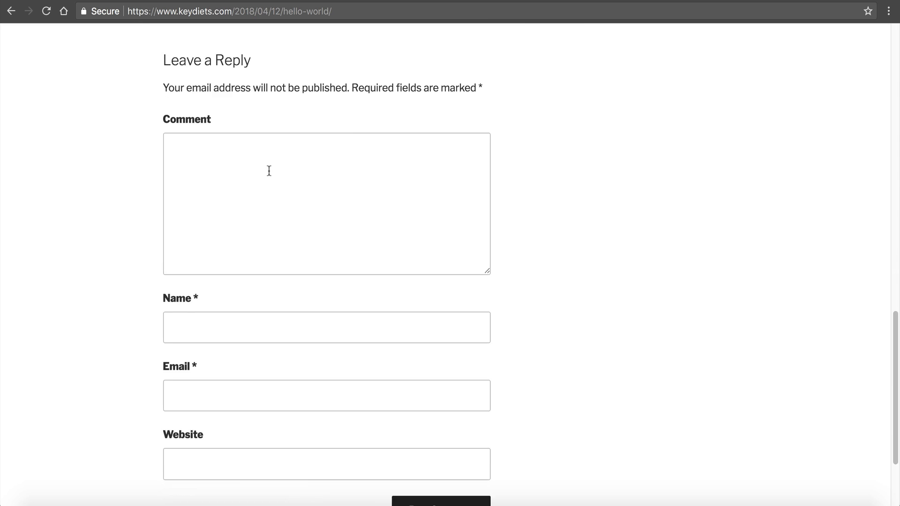
scroll(263, 175, up, 13)
scroll(315, 226, up, 5)
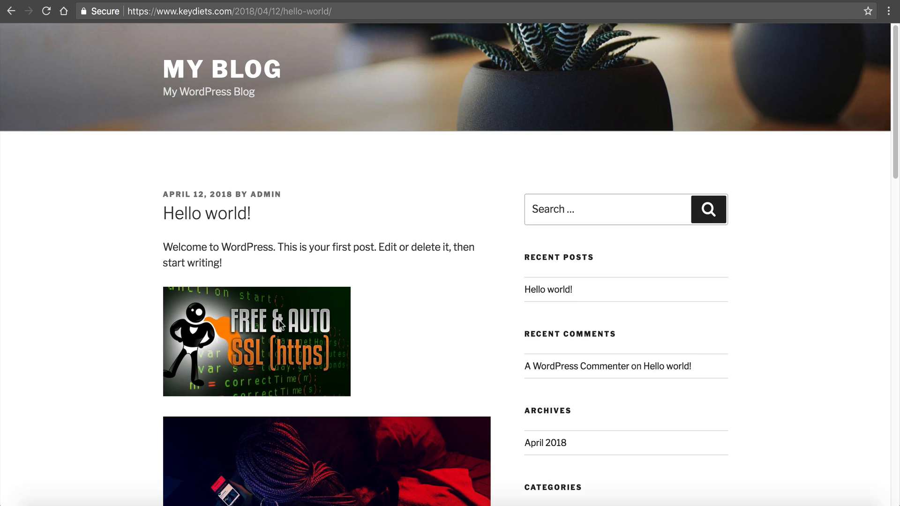
scroll(279, 323, down, 4)
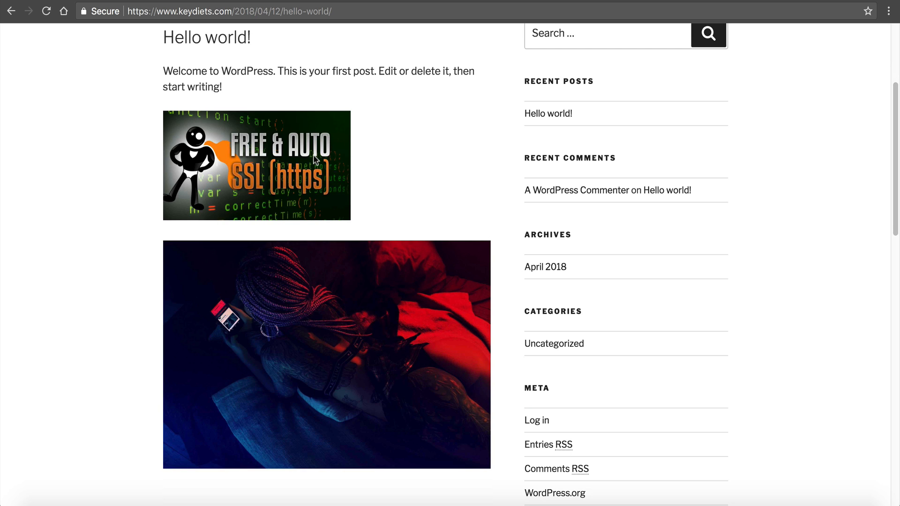
scroll(302, 206, up, 1)
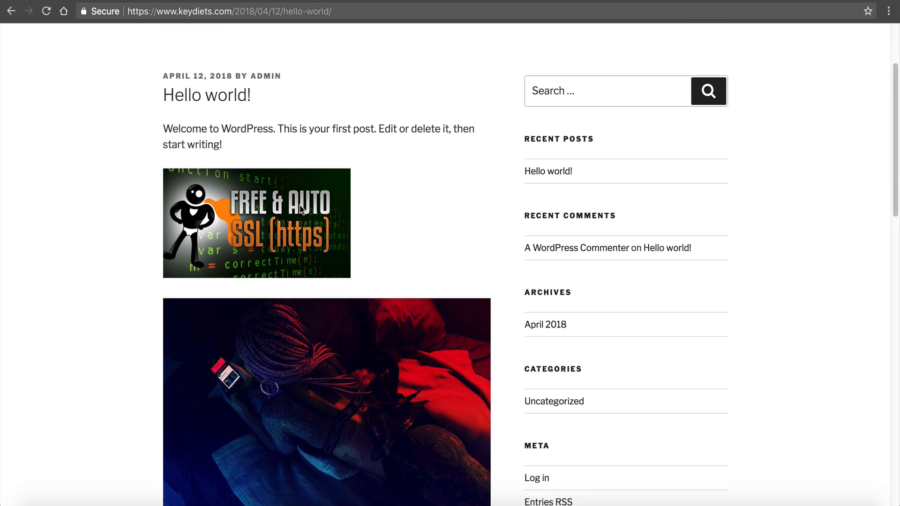
scroll(281, 204, up, 3)
scroll(268, 201, down, 3)
scroll(272, 199, up, 2)
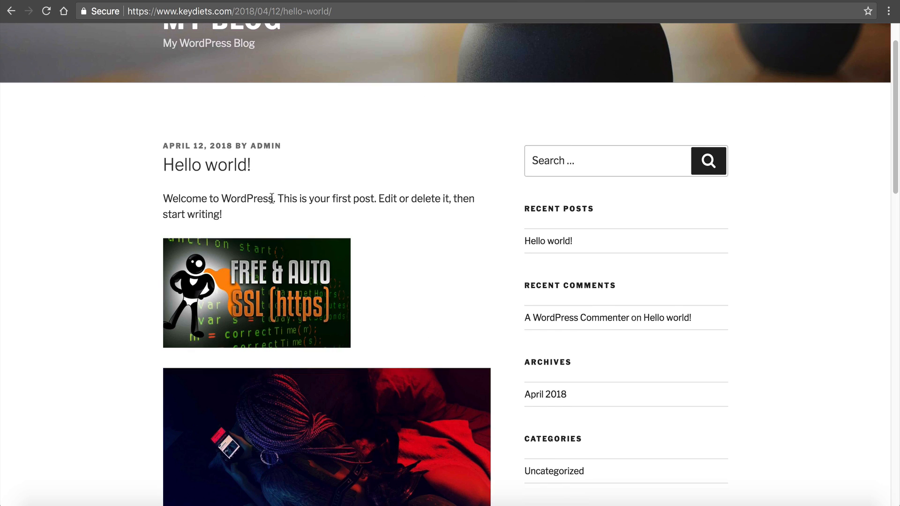
scroll(272, 198, up, 1)
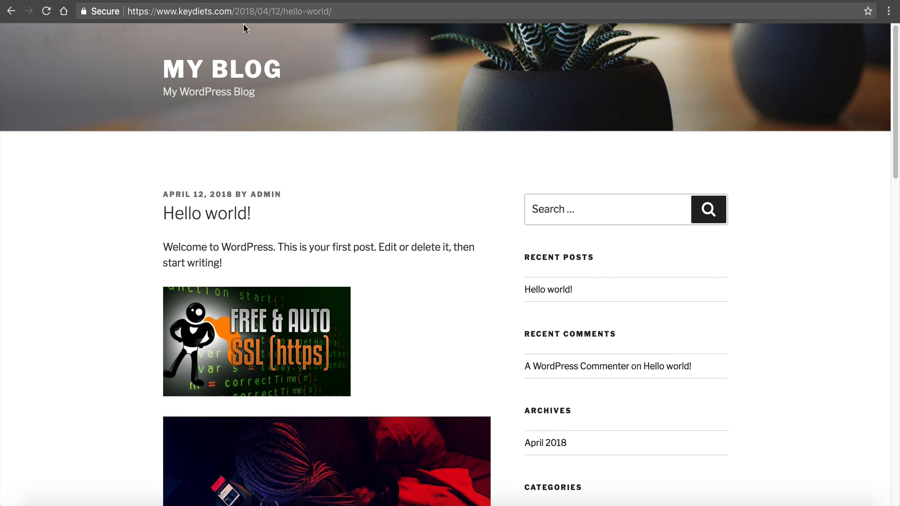
drag(234, 12, 790, 72)
text(wp-admin)
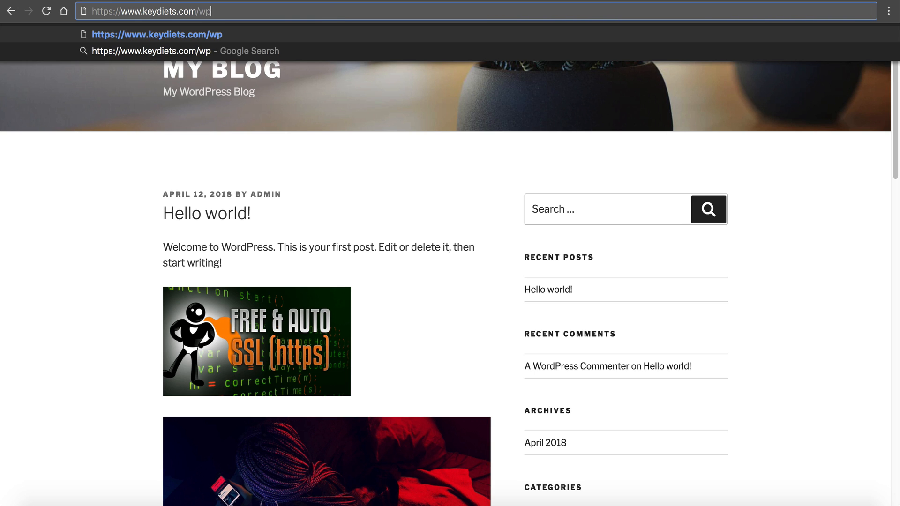
key(Return)
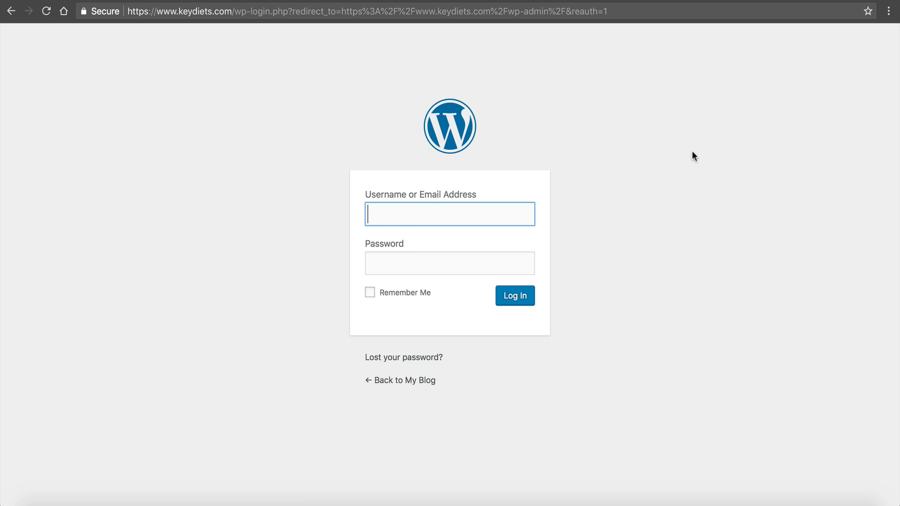
text(admiun)
text(n)
key(Tab)
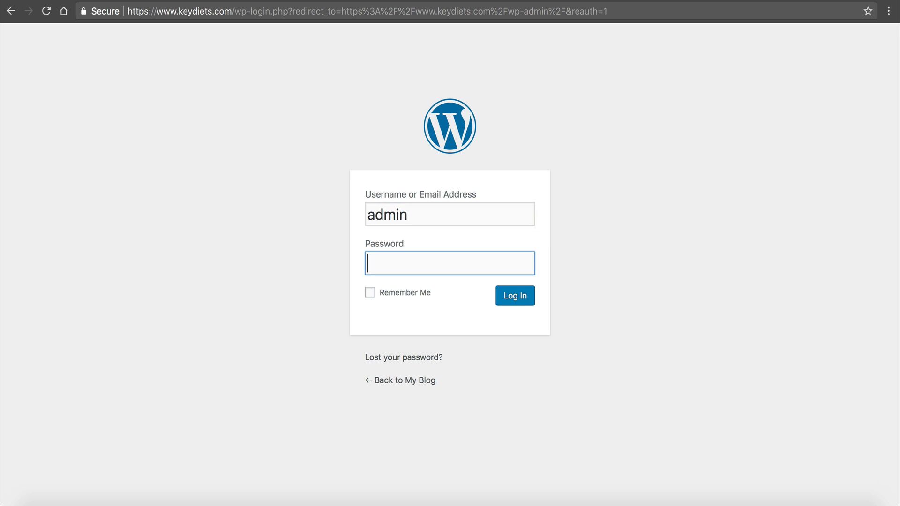
text(••••)
key(Return)
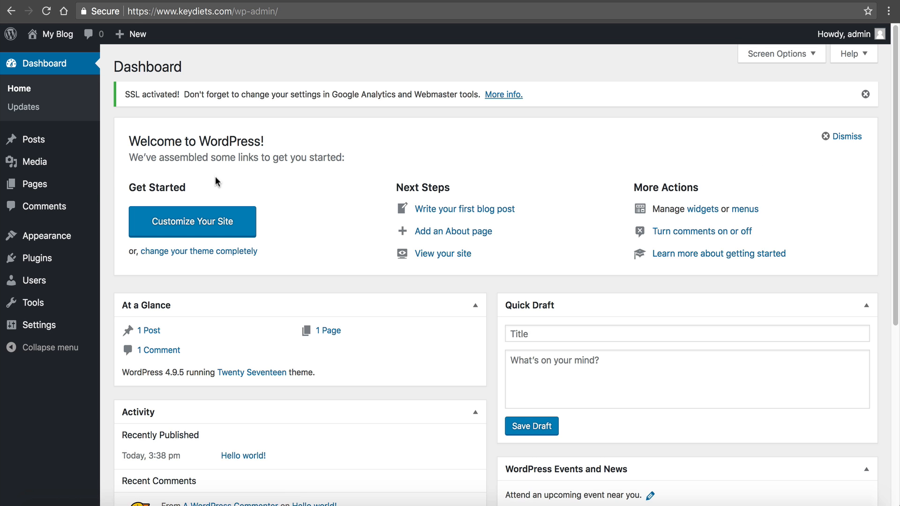
mouse_move(61, 139)
click(125, 141)
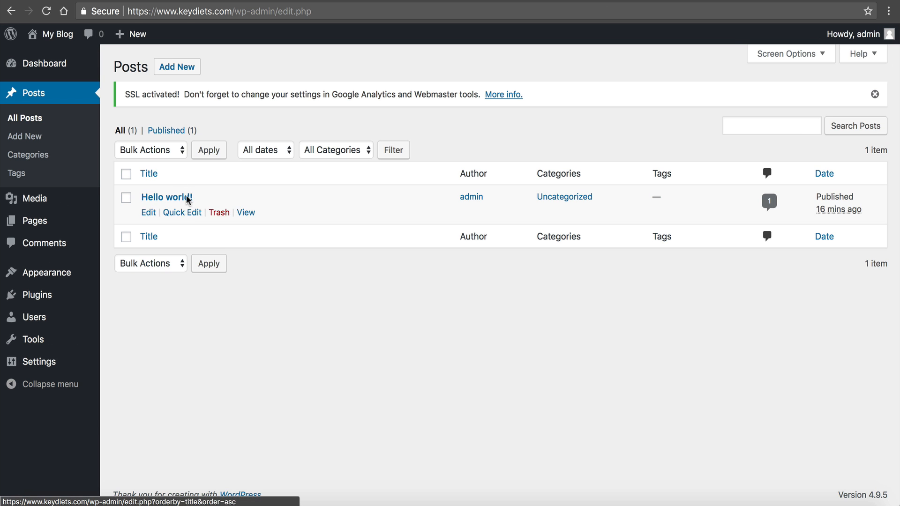
click(148, 212)
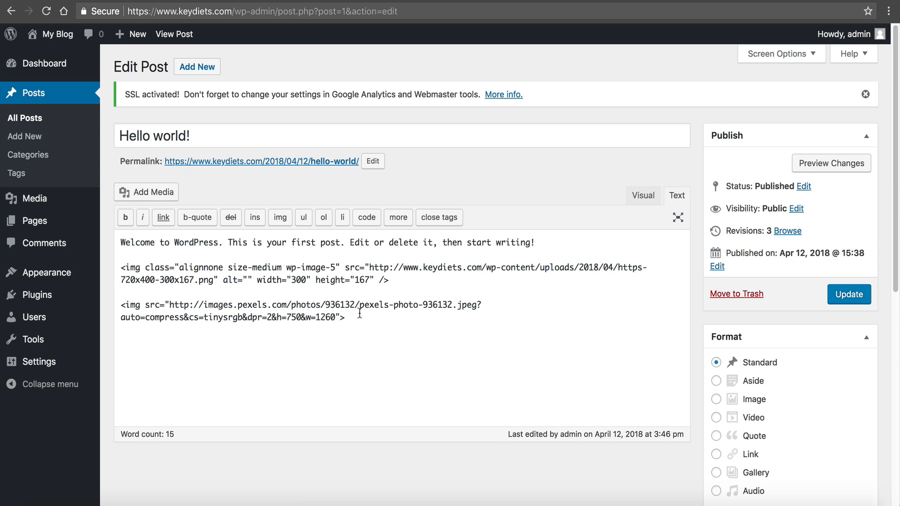
drag(372, 322, 116, 266)
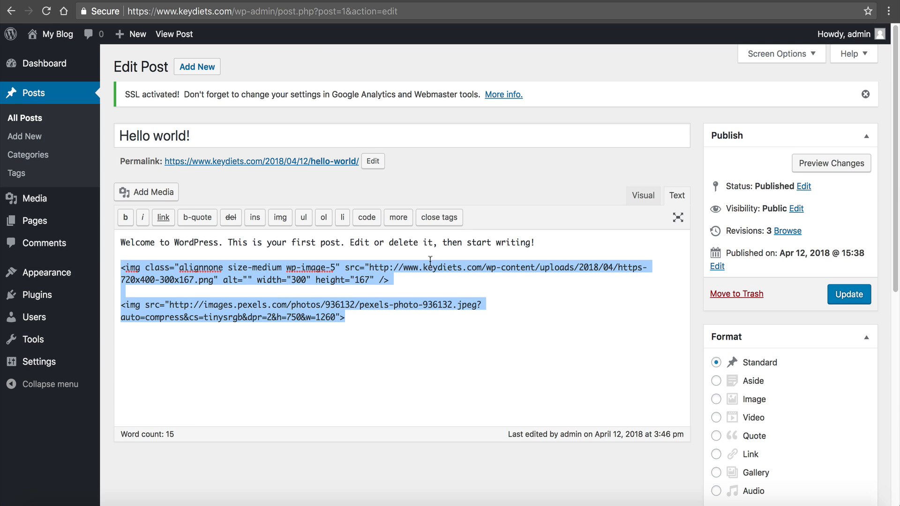
click(396, 265)
drag(345, 267, 396, 263)
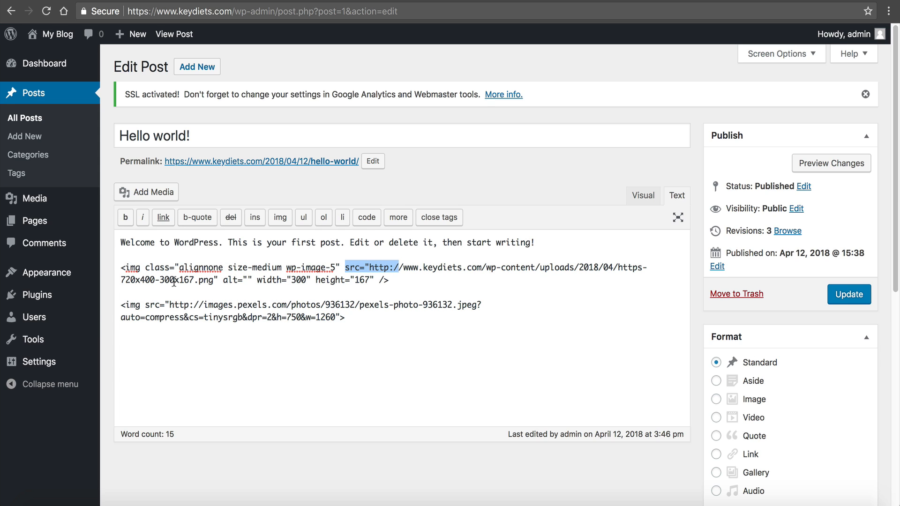
drag(145, 304, 197, 305)
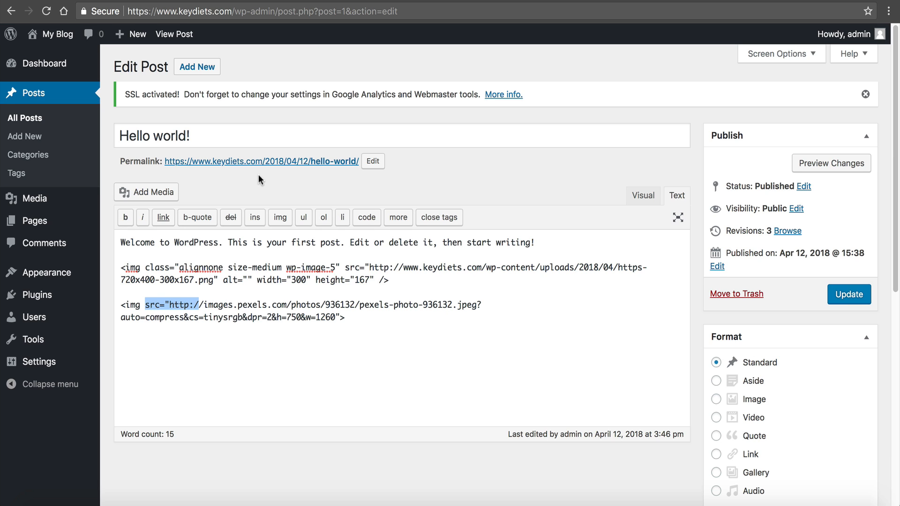
click(352, 322)
drag(353, 322, 163, 301)
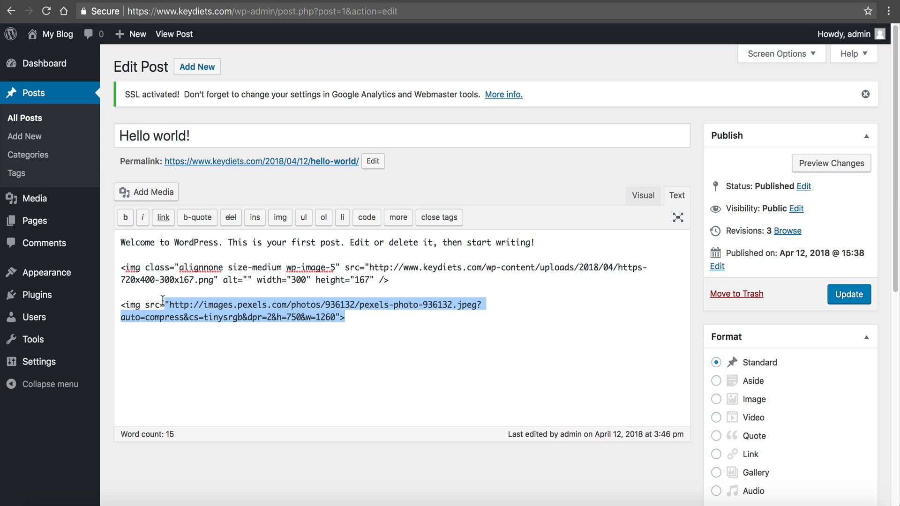
drag(539, 276, 142, 262)
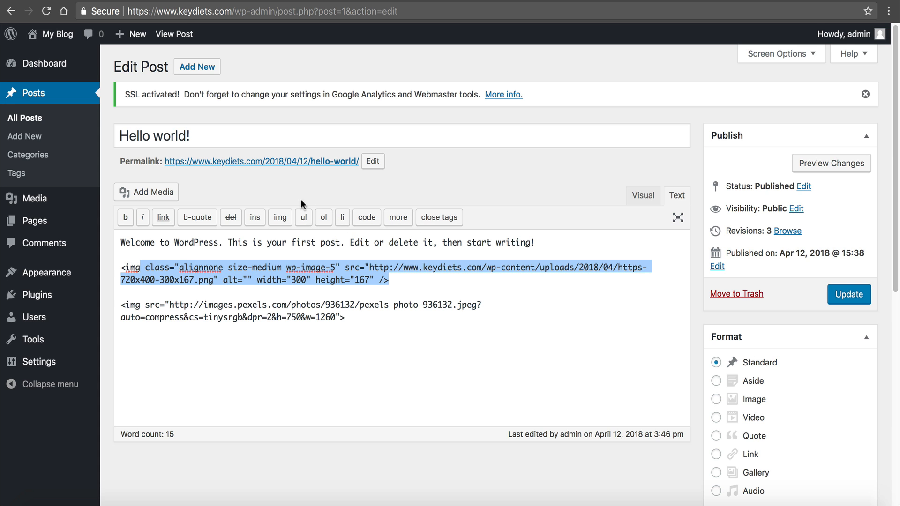
- Open the live Hello world! post and inspect the SSL image's https source in DevTools
click(309, 165)
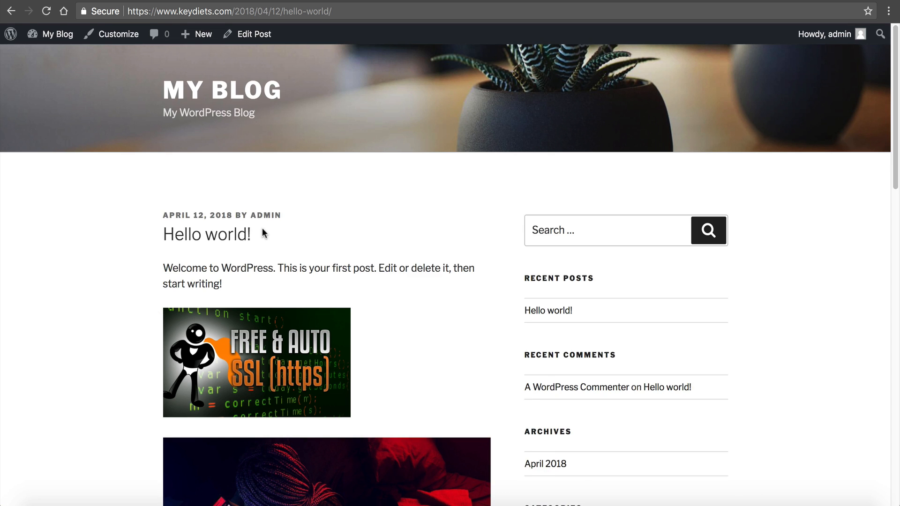
scroll(255, 211, down, 5)
right_click(200, 123)
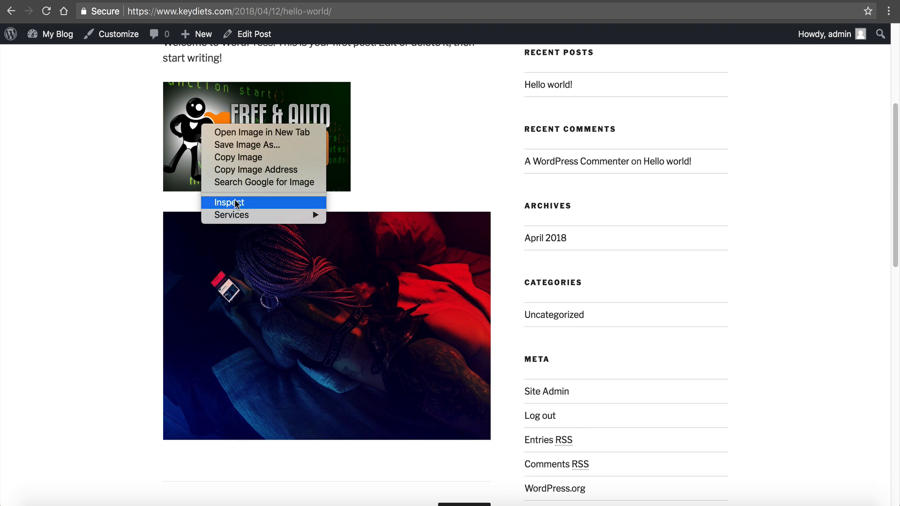
click(235, 201)
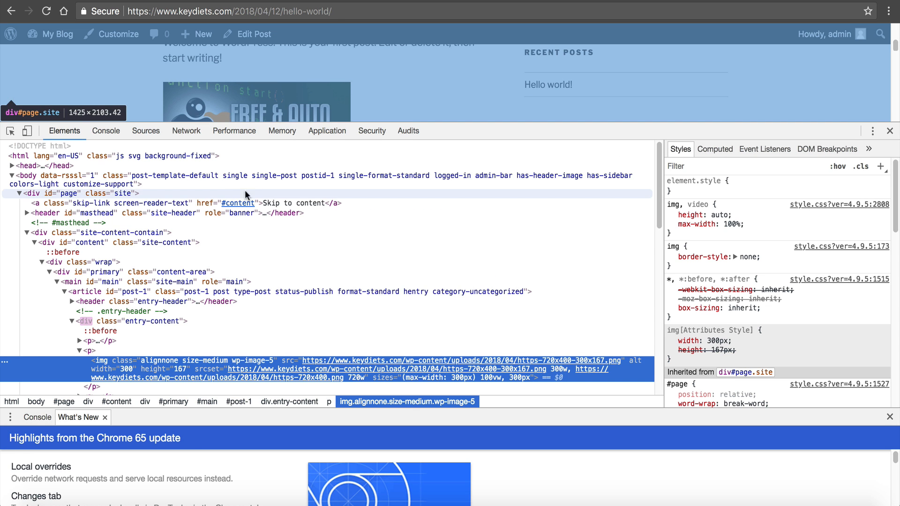
mouse_move(327, 362)
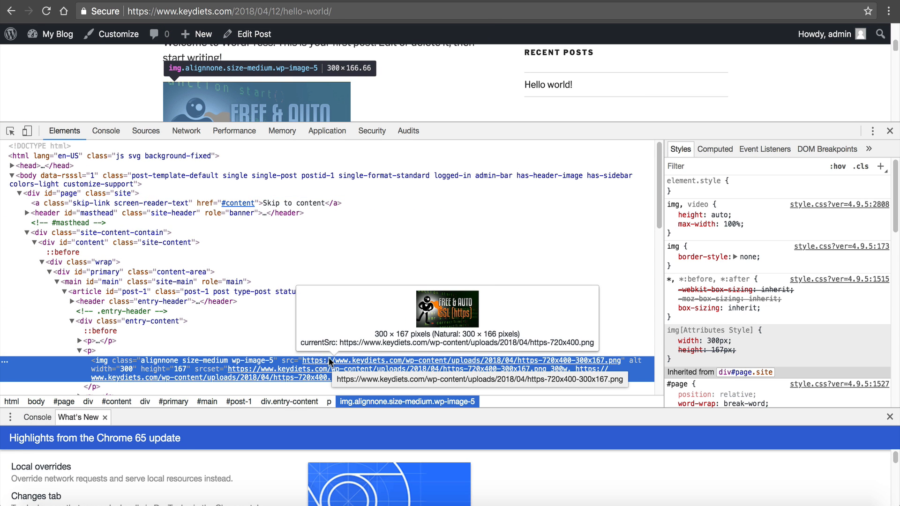
- Verify the second image's src is also https, then close DevTools
scroll(327, 362, down, 1)
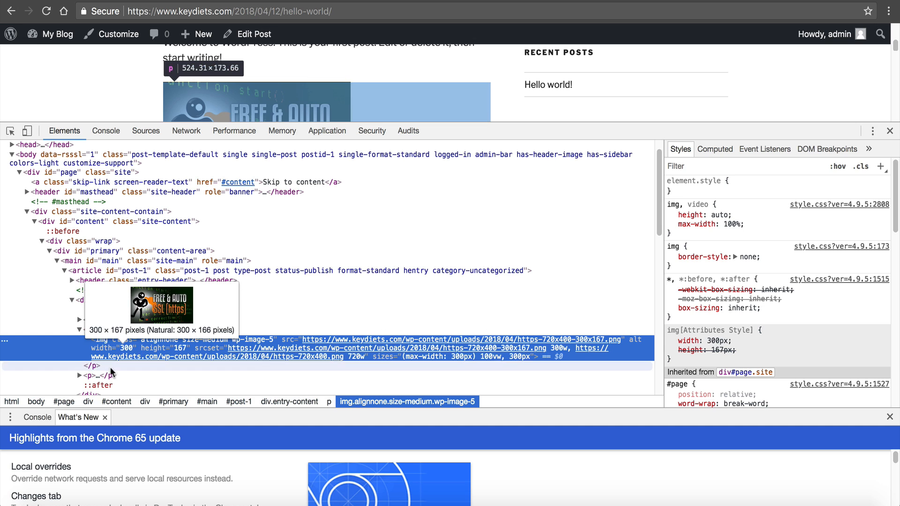
click(81, 376)
scroll(112, 365, down, 3)
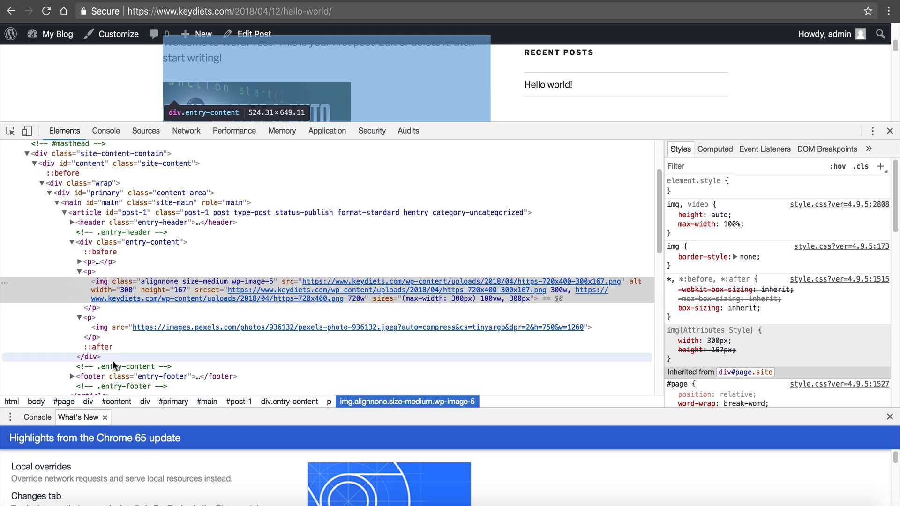
mouse_move(183, 328)
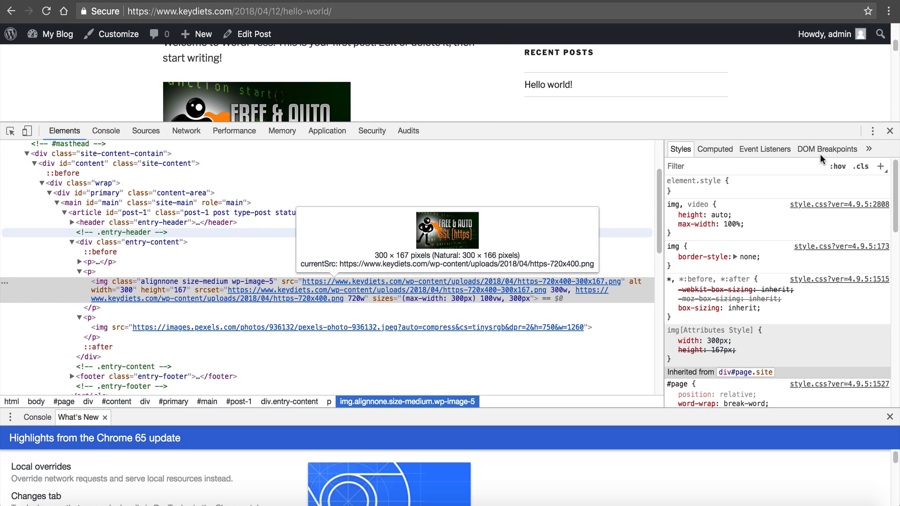
click(890, 132)
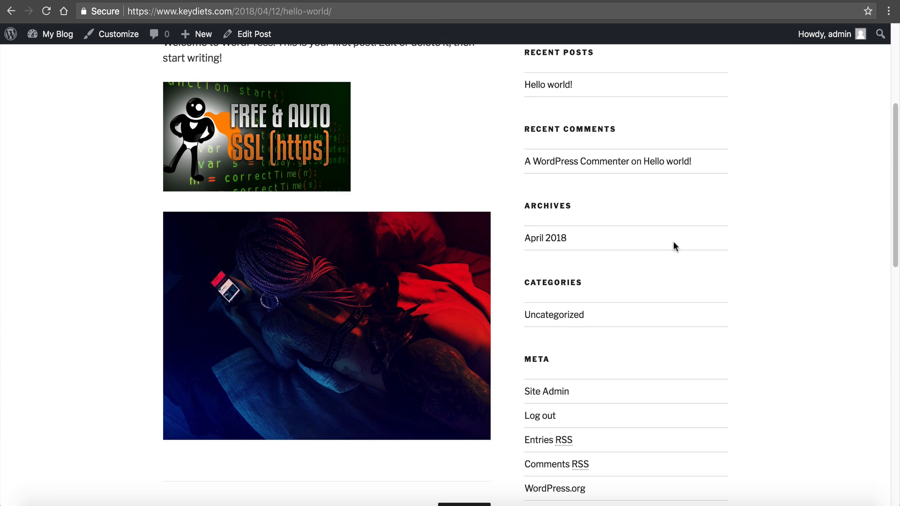
scroll(498, 287, up, 5)
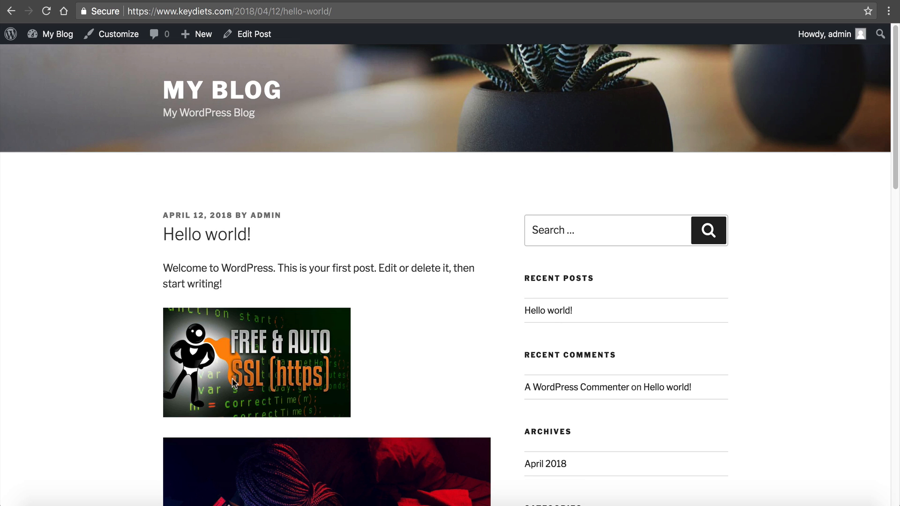
scroll(233, 379, down, 3)
scroll(231, 362, up, 3)
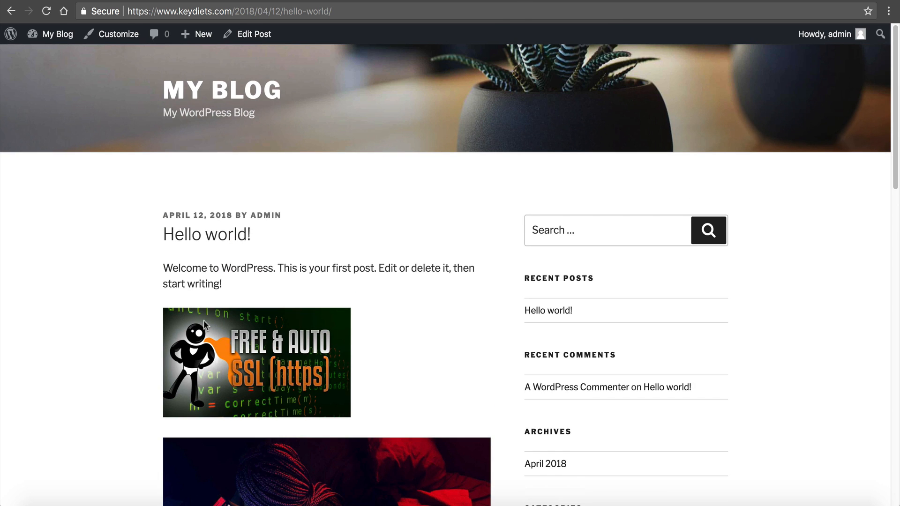
click(55, 35)
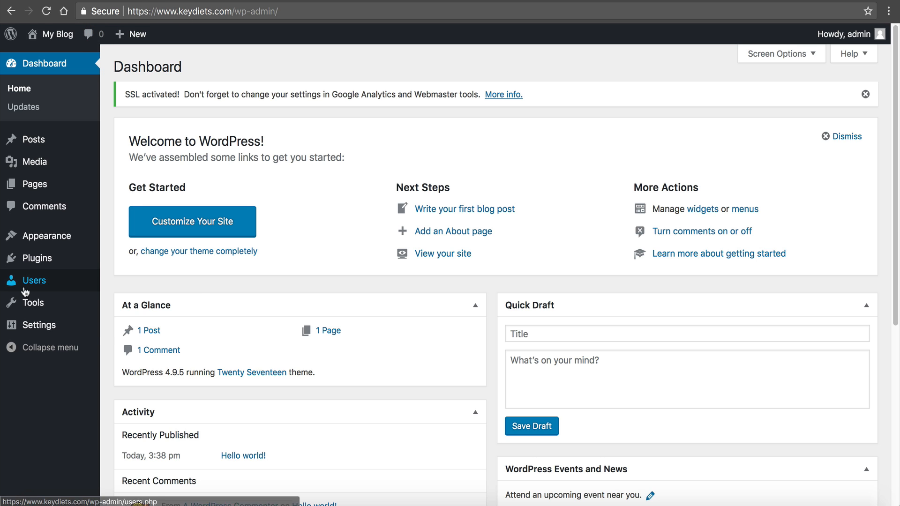
mouse_move(60, 328)
click(114, 330)
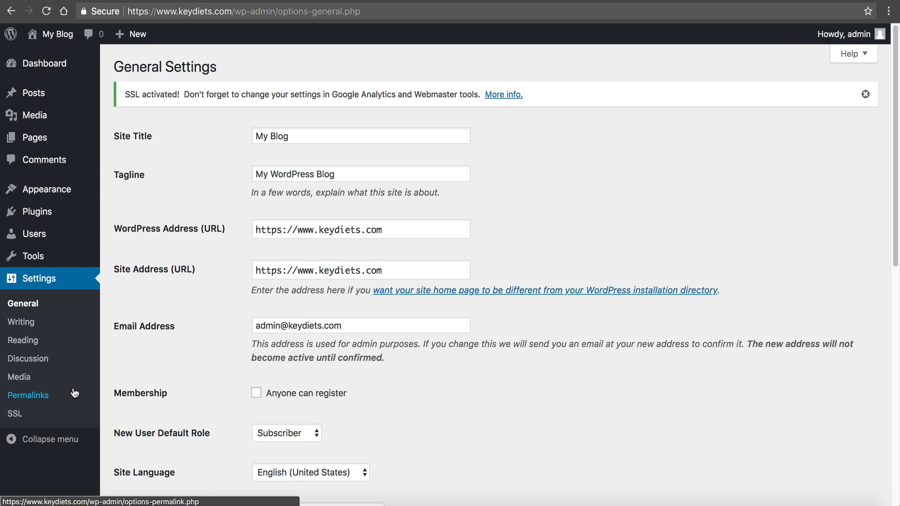
triple_click(403, 232)
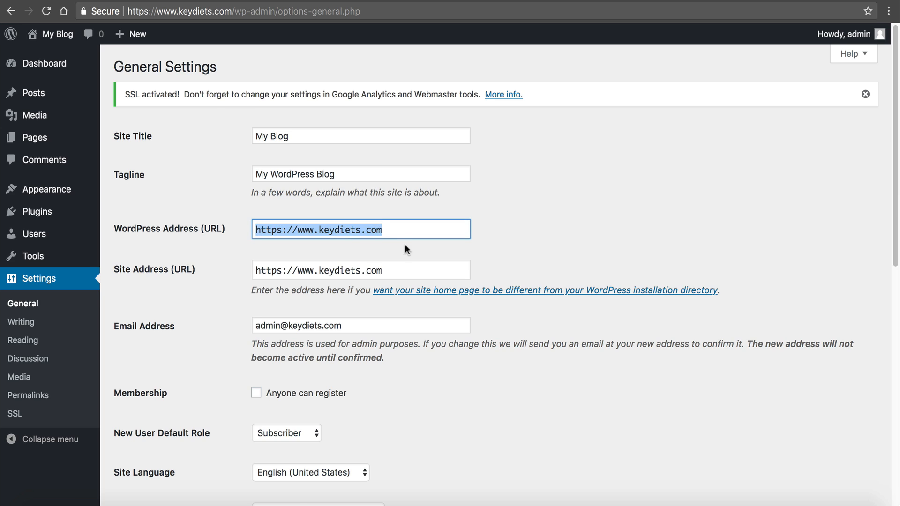
triple_click(390, 270)
mouse_move(75, 256)
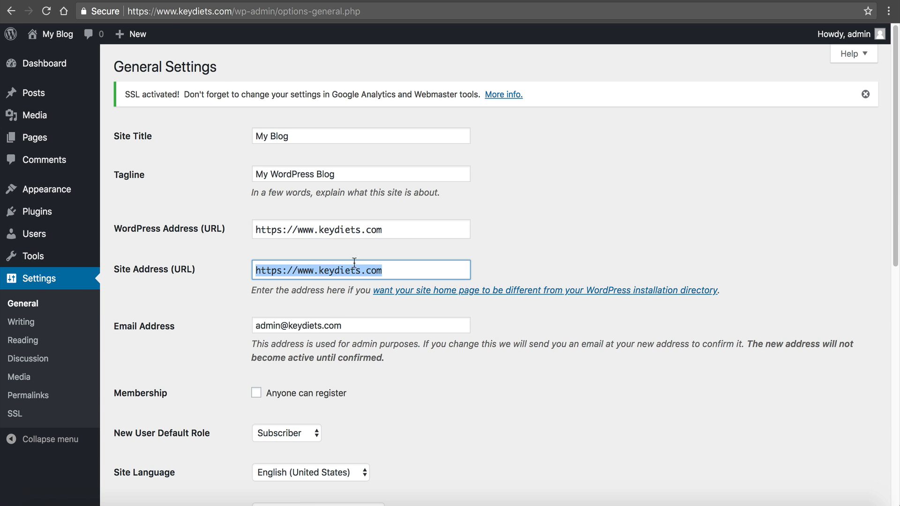
- Load plain keydiets.com and confirm it redirects to the https address
drag(178, 12, 493, 59)
key(BackSpace)
key(BackSpace)
key(Return)
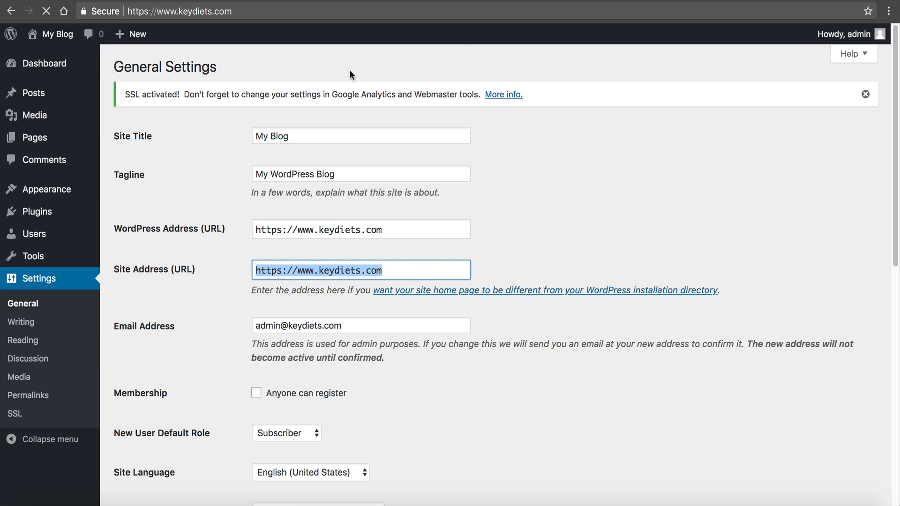
drag(148, 13, 136, 14)
click(282, 145)
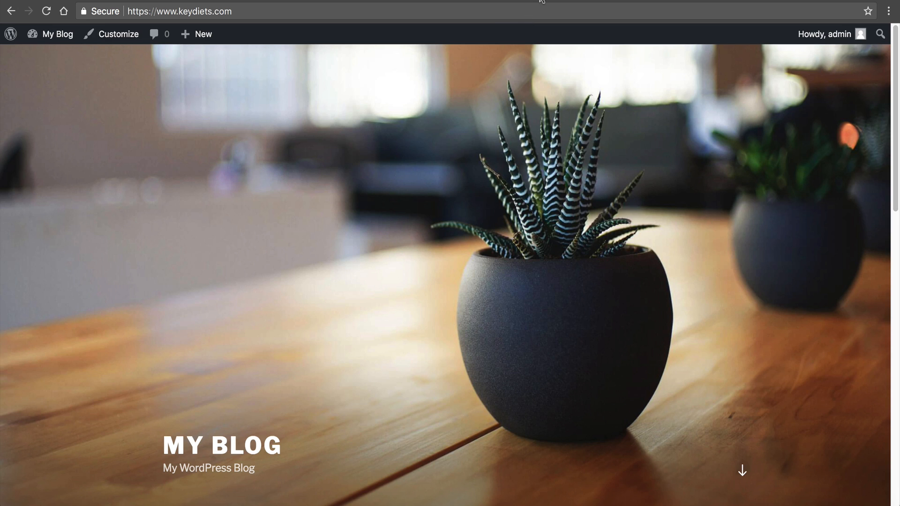
- Switch to the NameHero tab with Ctrl+Tab
key(ctrl+Tab)
key(ctrl+Tab)
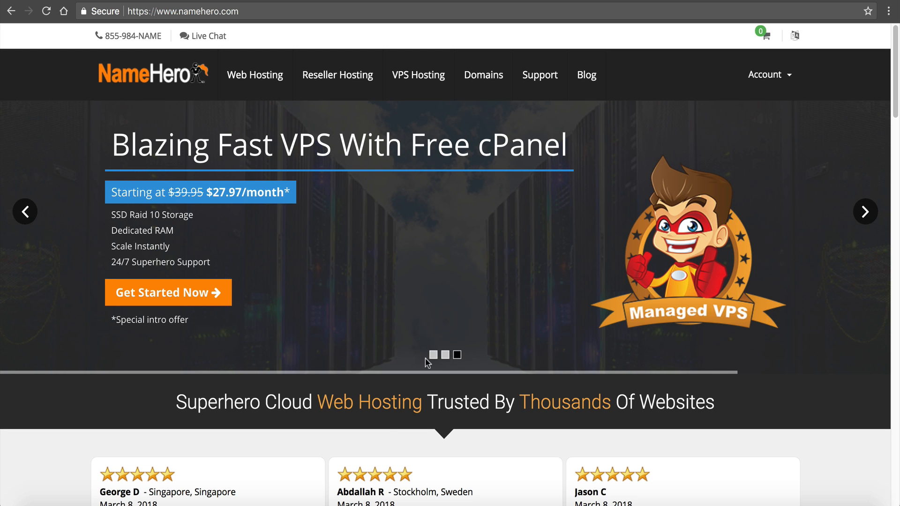
- From the NameHero homepage promo carousel, open the Startup article 'Your Guide To Free And Automatic SSL (https)'
click(434, 355)
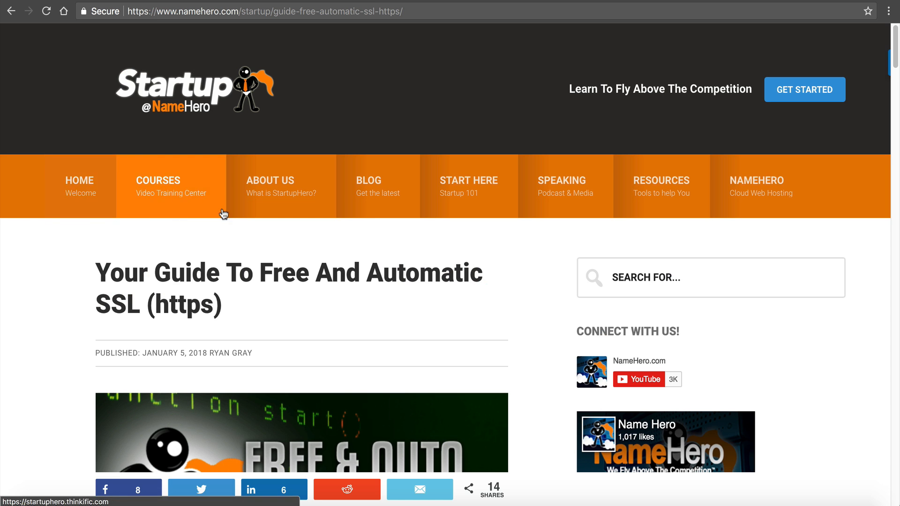
- From the Startup blog home, open 'How To Migrate Your Website To NameHero' and read through it
click(81, 196)
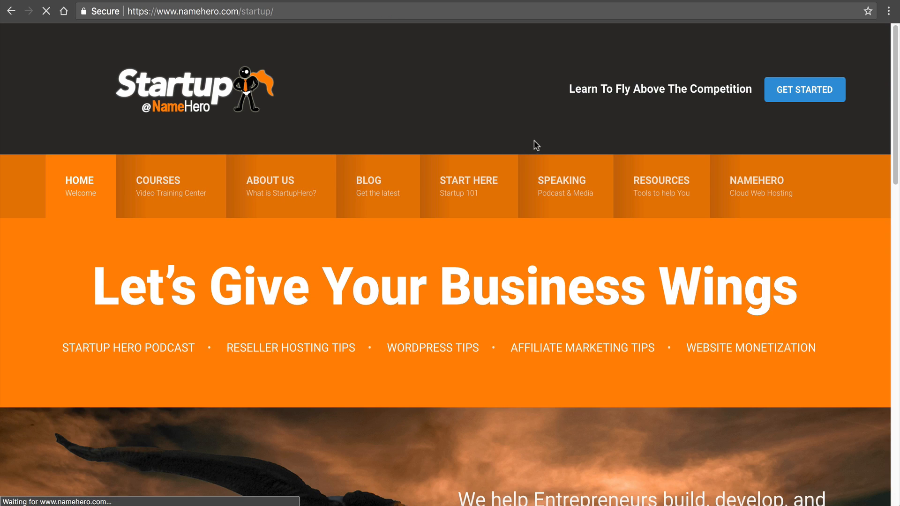
scroll(539, 148, down, 5)
click(164, 451)
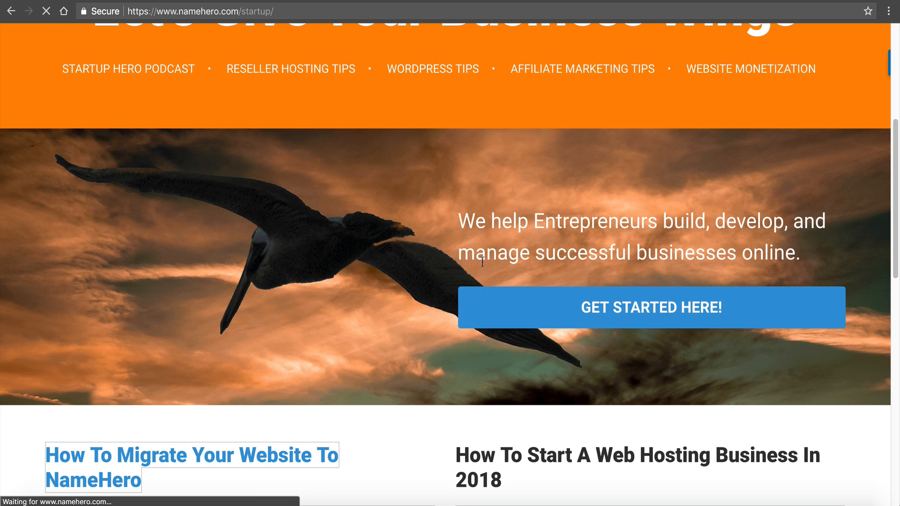
scroll(640, 236, down, 15)
scroll(663, 241, down, 20)
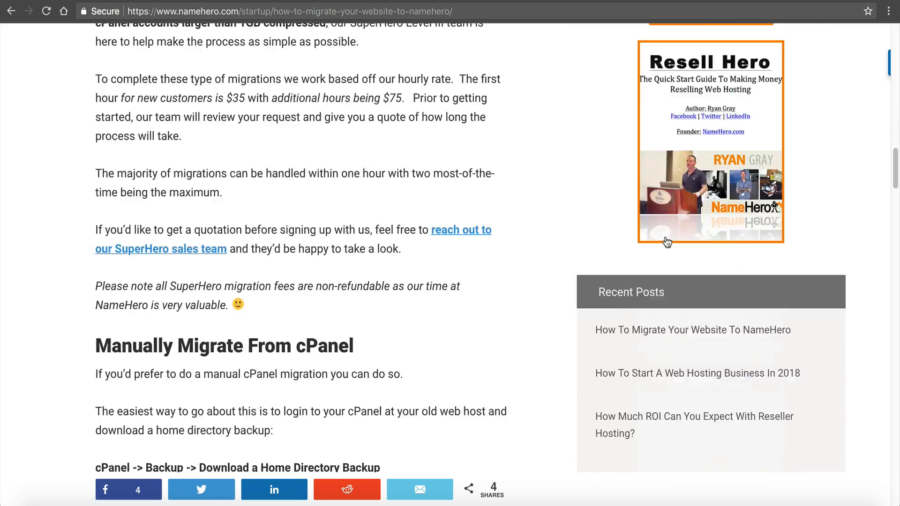
scroll(670, 246, down, 9)
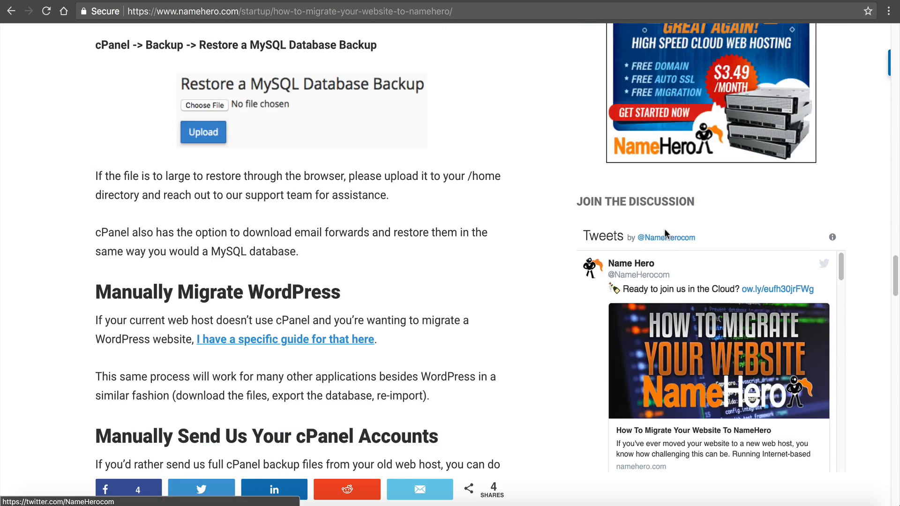
scroll(661, 250, up, 14)
scroll(658, 251, up, 2)
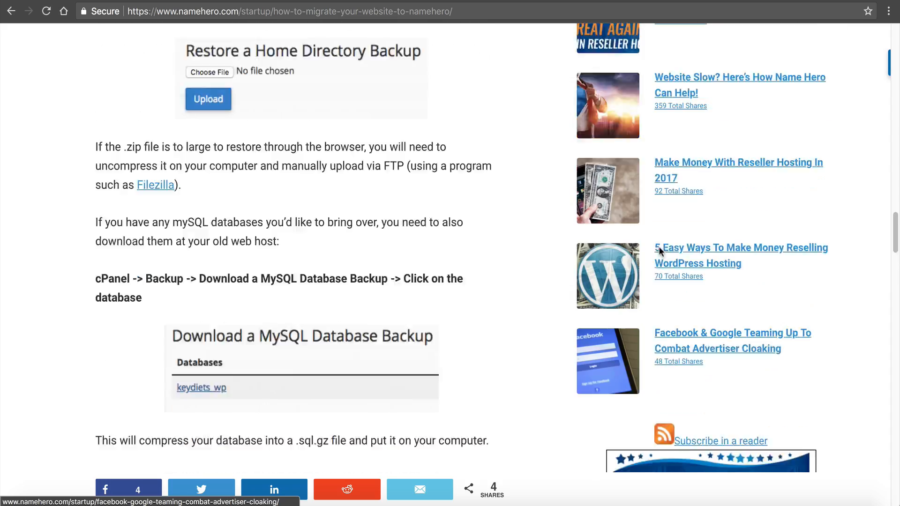
scroll(660, 249, down, 3)
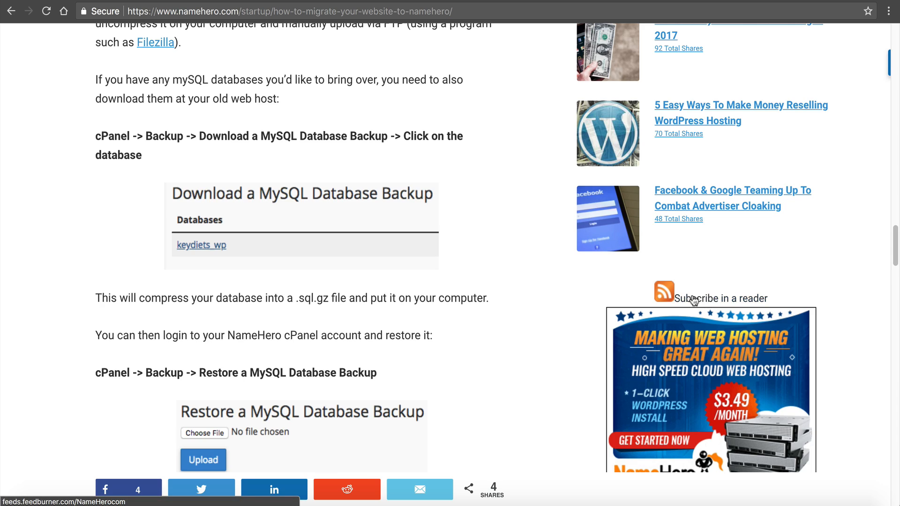
scroll(694, 291, up, 20)
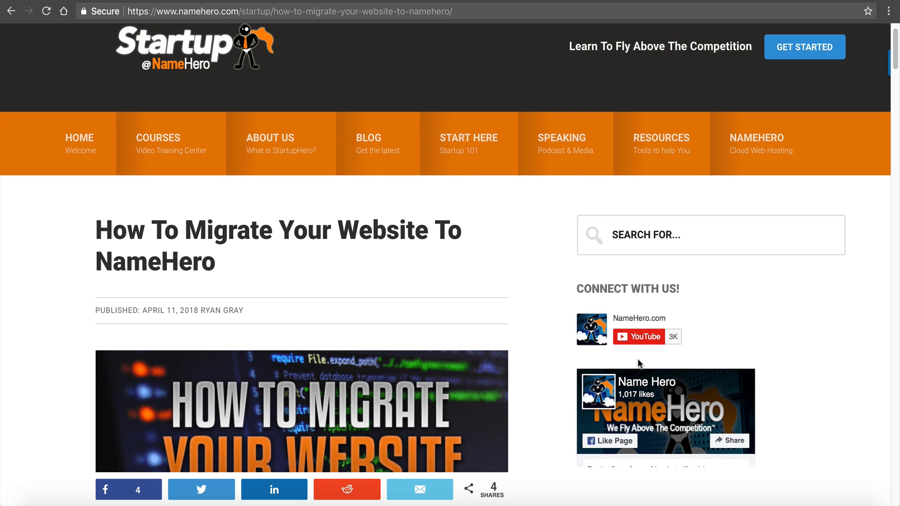